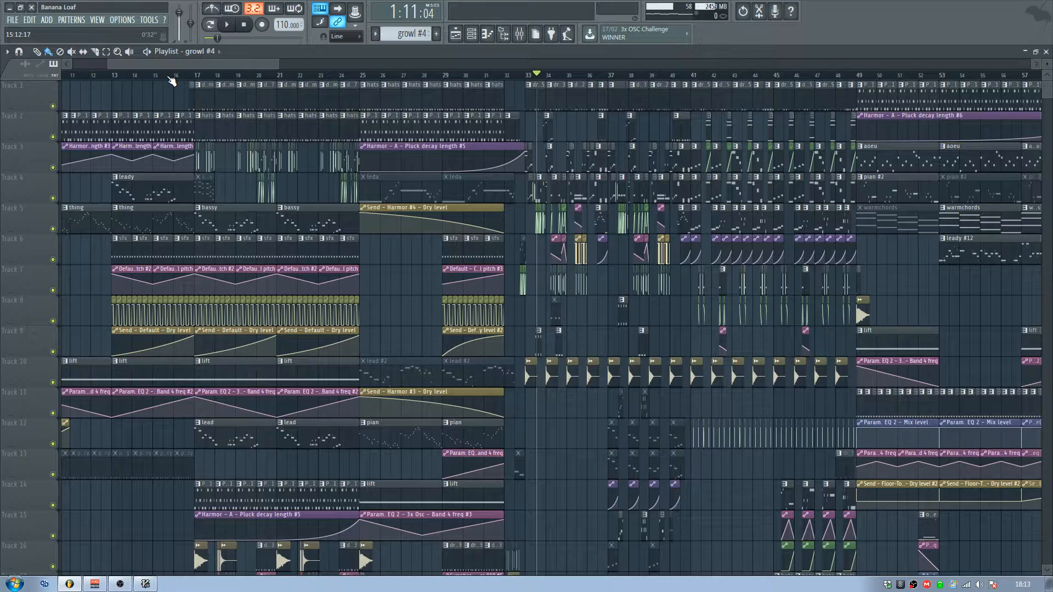
Step: Zoom in on the playlist around bar 33 and listen to the song from the start of that bar
{"action": "left_click_drag", "start_coordinate": [171, 61], "coordinate": [195, 65]}
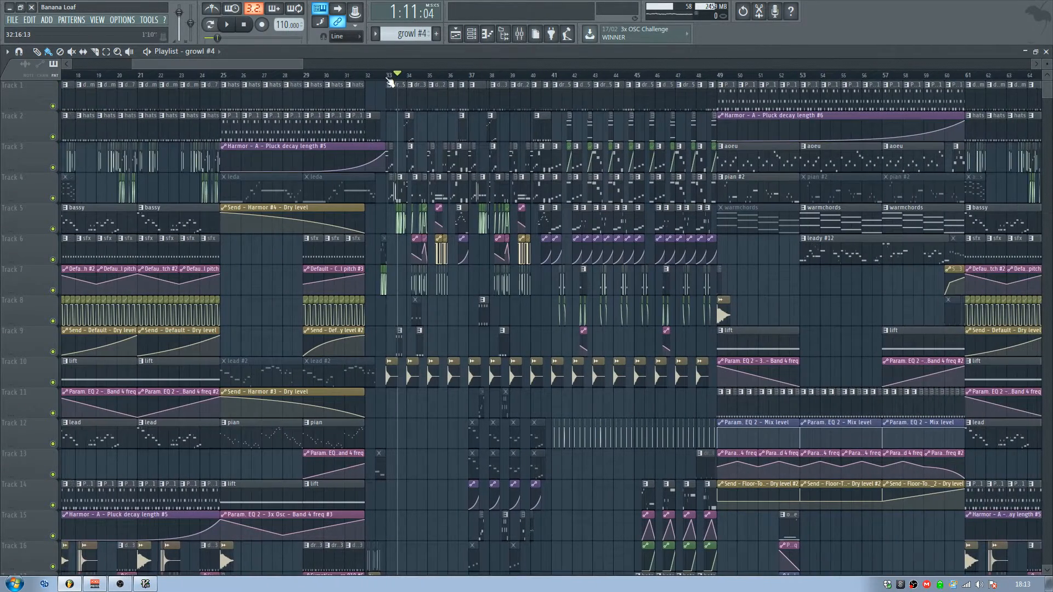
{"action": "scroll", "coordinate": [390, 82], "scroll_direction": "up", "scroll_amount": 10}
{"action": "left_click", "coordinate": [512, 76]}
{"action": "left_click", "coordinate": [519, 34]}
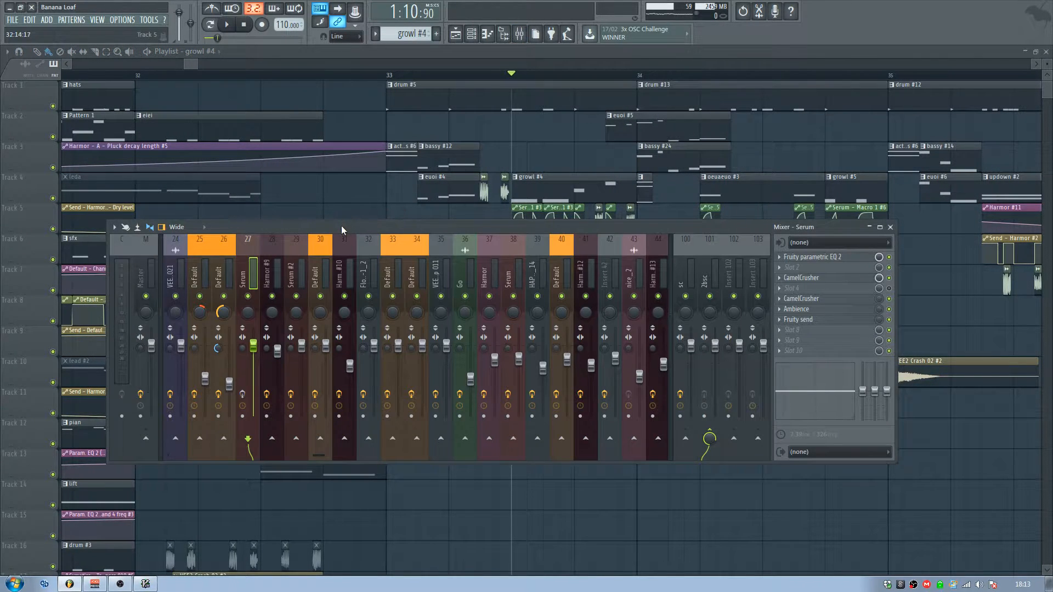
{"action": "left_click_drag", "start_coordinate": [341, 225], "coordinate": [373, 199]}
{"action": "key", "text": "F9"}
{"action": "key", "text": "space"}
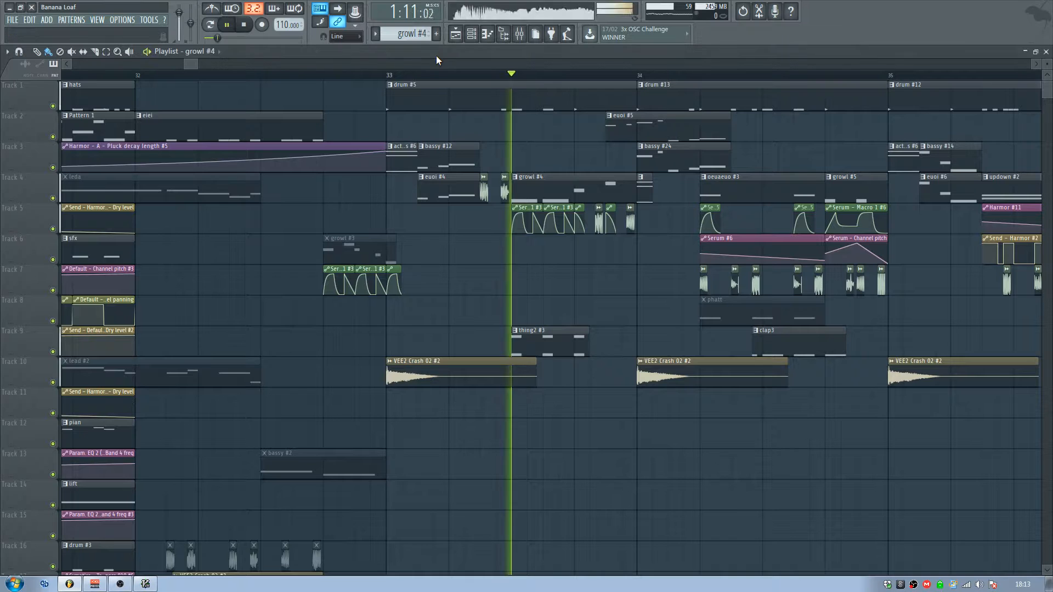
{"action": "left_click", "coordinate": [386, 75]}
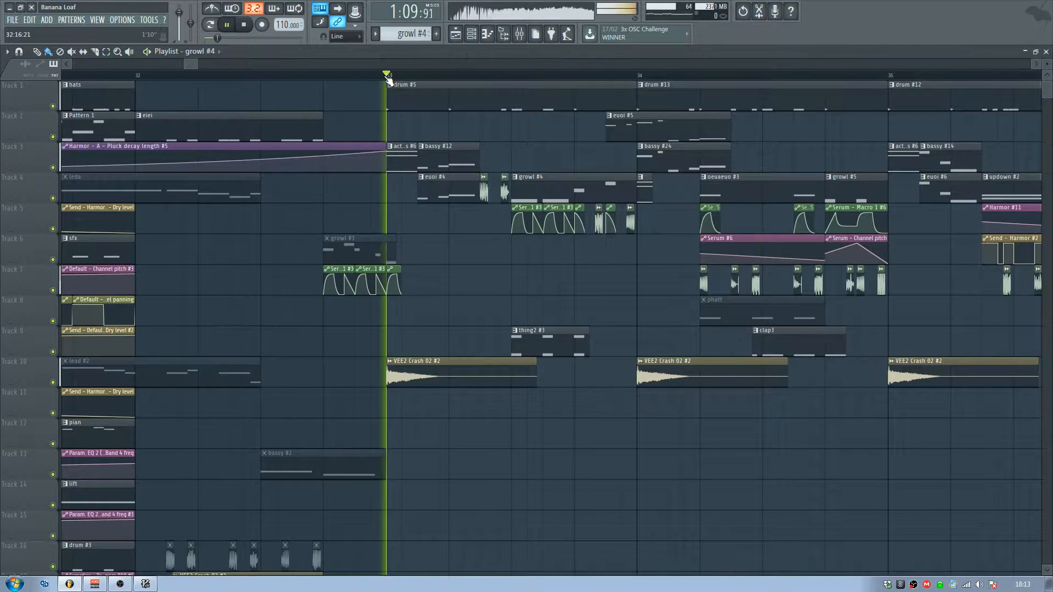
{"action": "key", "text": "space"}
Step: Mark the growl #4 clip's time range, solo Tracks 4 and 5, and play the range
{"action": "left_click_drag", "start_coordinate": [511, 76], "coordinate": [636, 77]}
{"action": "right_click", "coordinate": [53, 198]}
{"action": "left_click", "coordinate": [53, 229]}
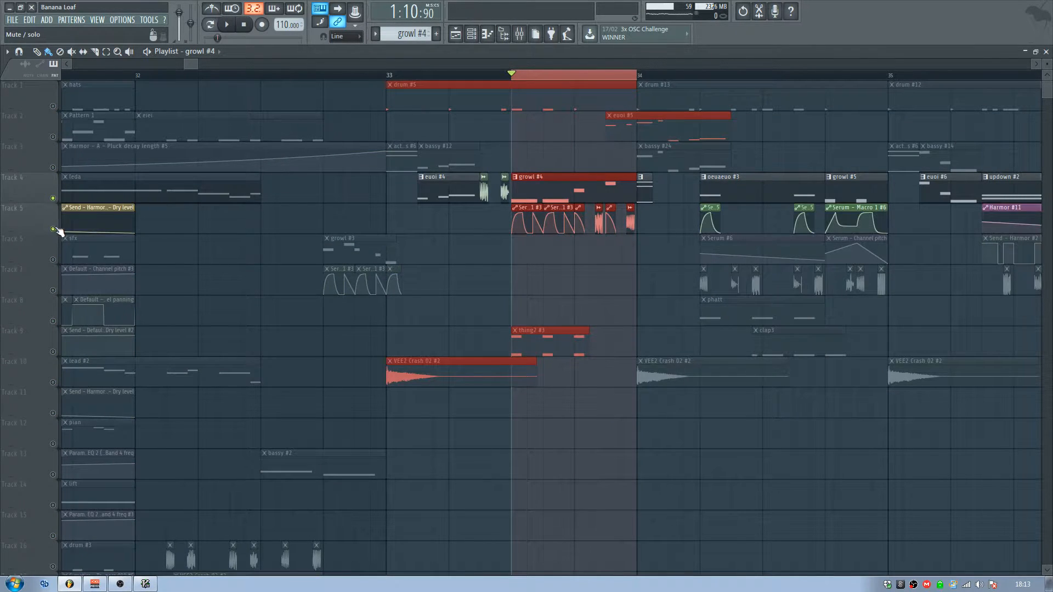
{"action": "left_click", "coordinate": [588, 258]}
{"action": "key", "text": "space"}
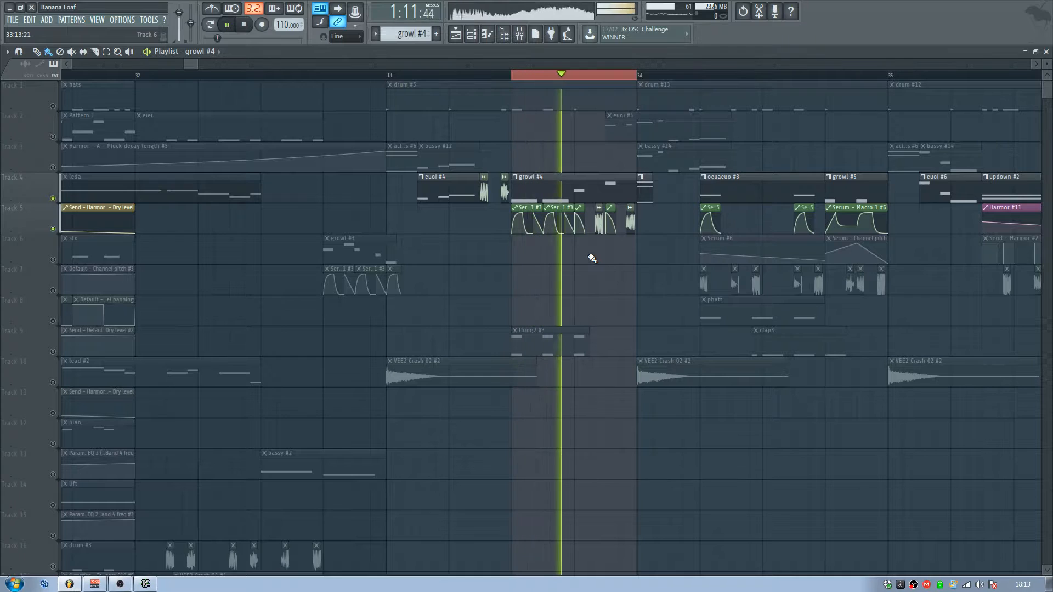
{"action": "key", "text": "space"}
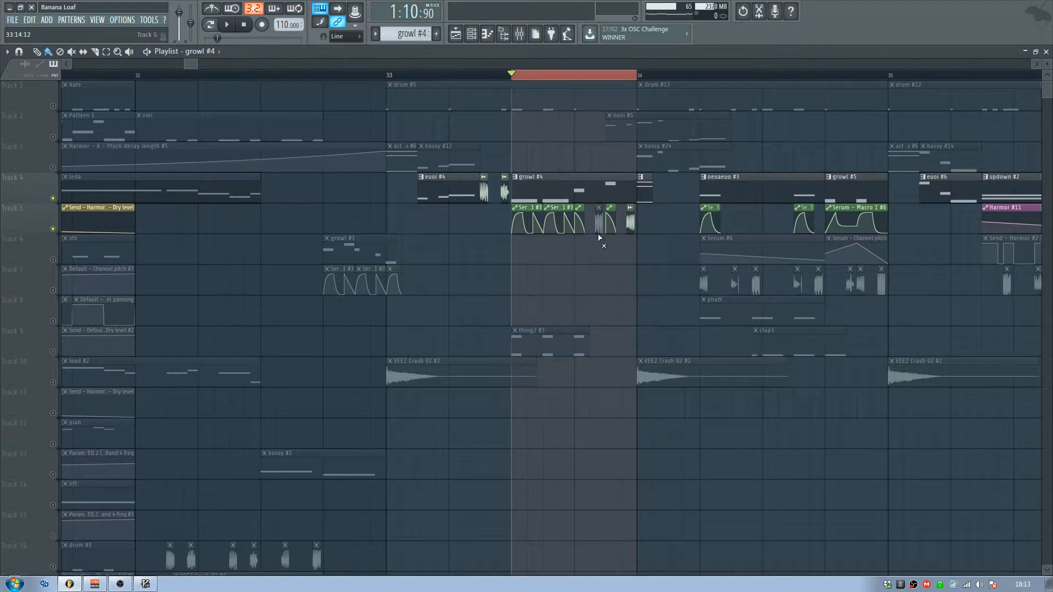
Step: Listen to the growl range with the two short audio clips on Track 5 muted, and unmute them
{"action": "key", "text": "space"}
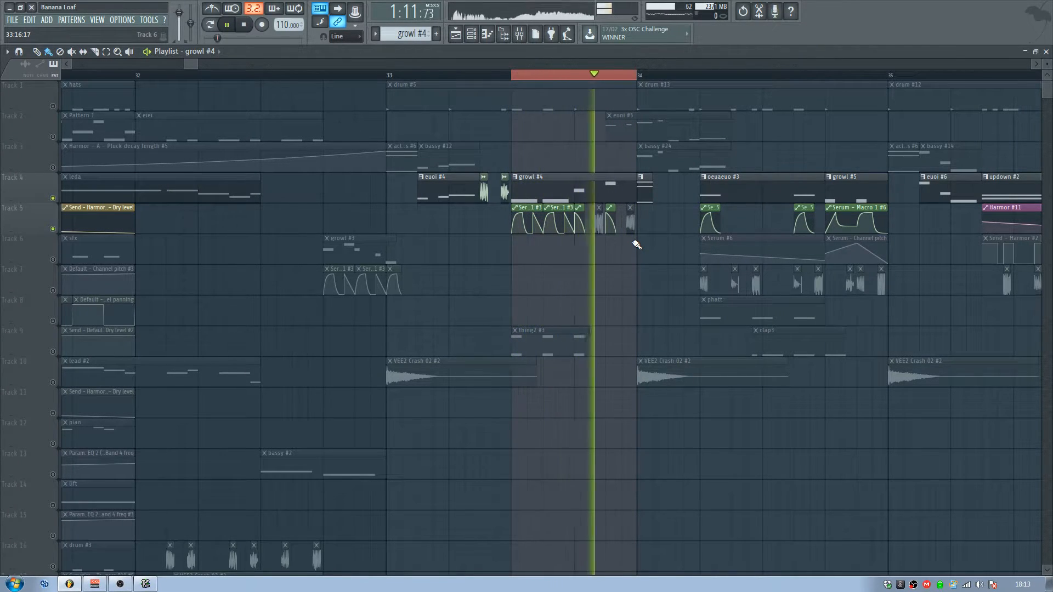
{"action": "key", "text": "space"}
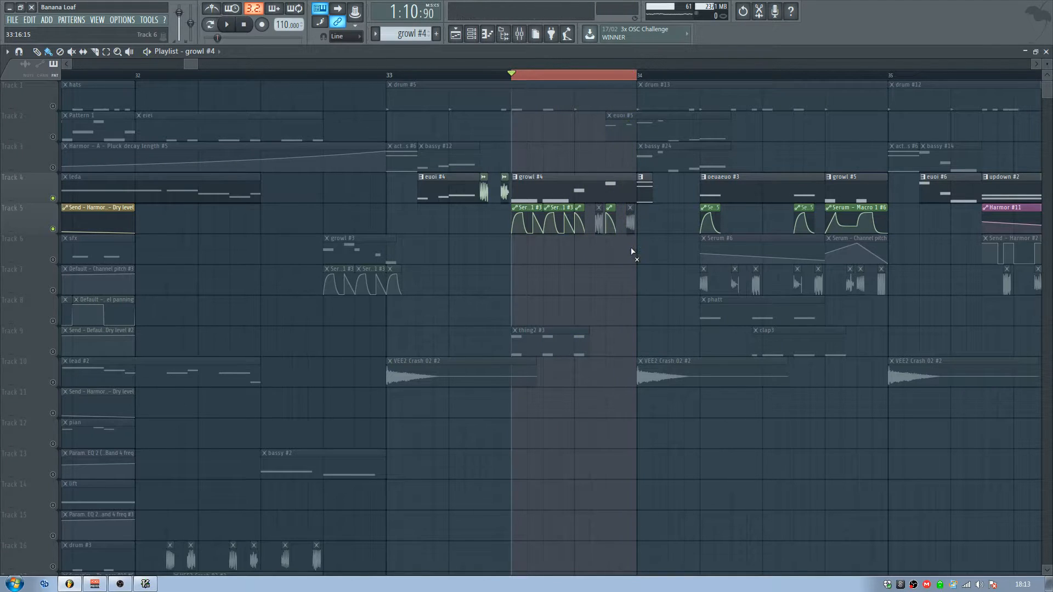
{"action": "left_click", "coordinate": [599, 224], "text": "alt+shift"}
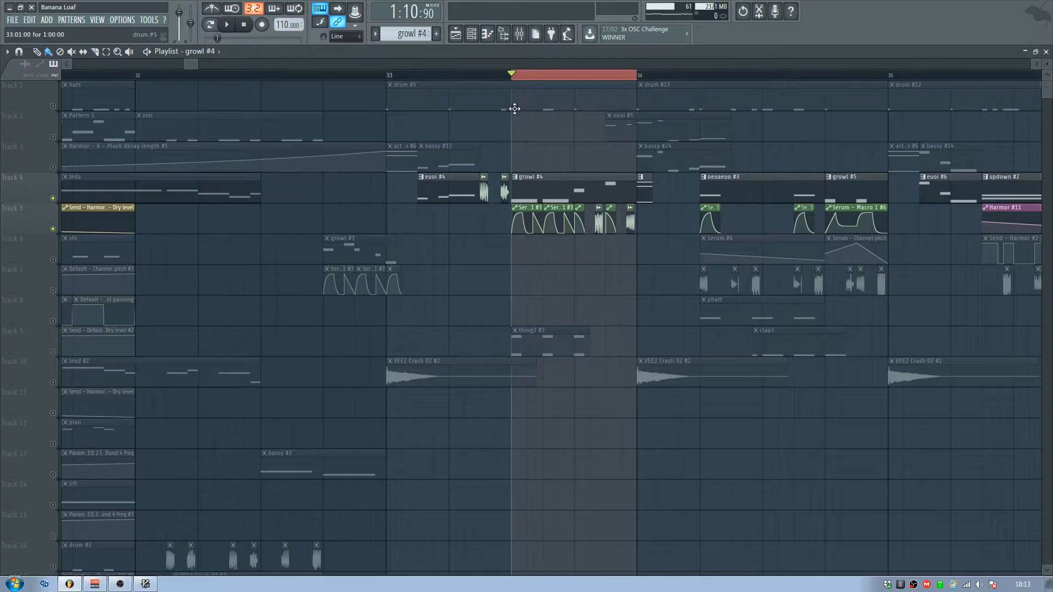
Step: Open the Serum instrument on mixer track 27 from the channel rack and reposition its window
{"action": "left_click", "coordinate": [519, 34]}
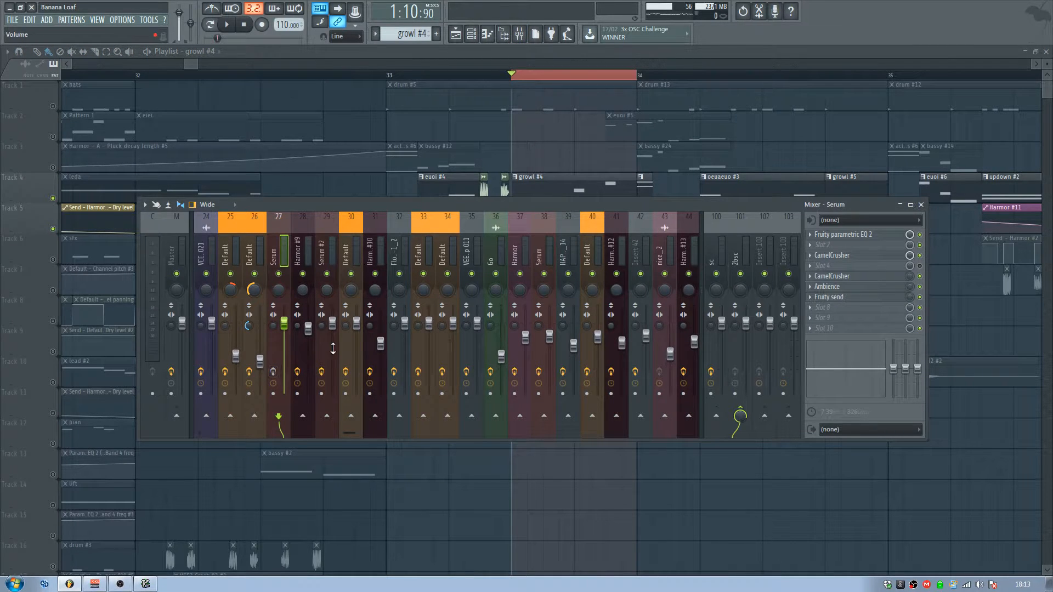
{"action": "key", "text": "F9"}
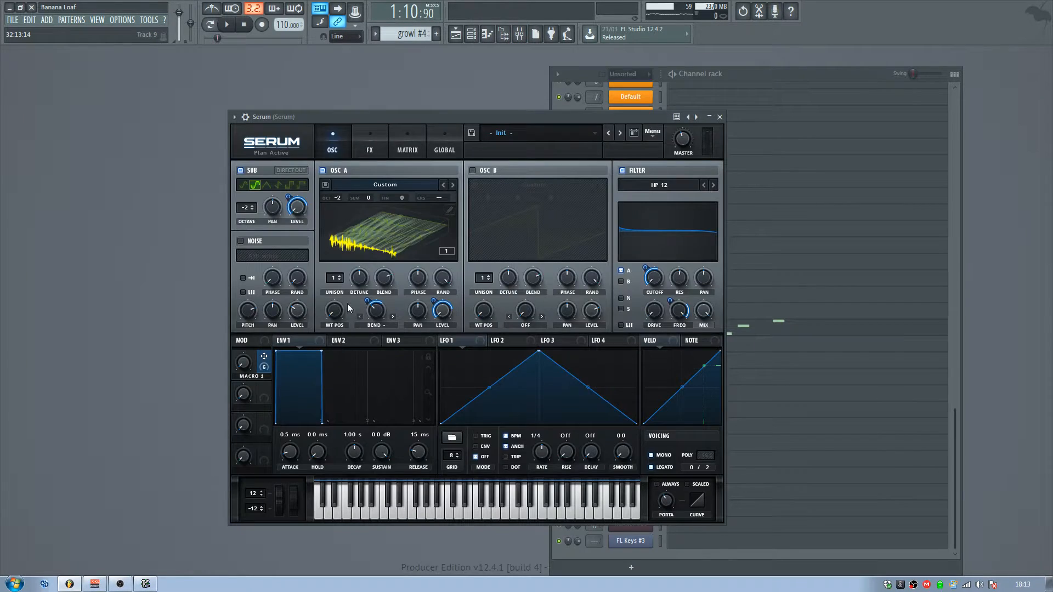
{"action": "key", "text": "Escape"}
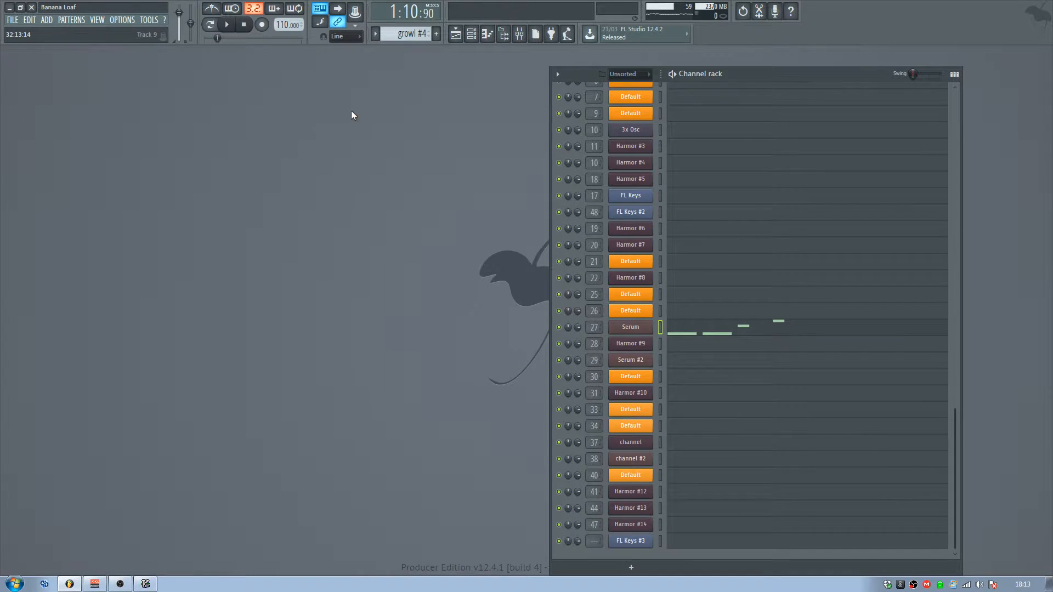
{"action": "left_click", "coordinate": [636, 328]}
{"action": "left_click_drag", "start_coordinate": [303, 112], "coordinate": [436, 107]}
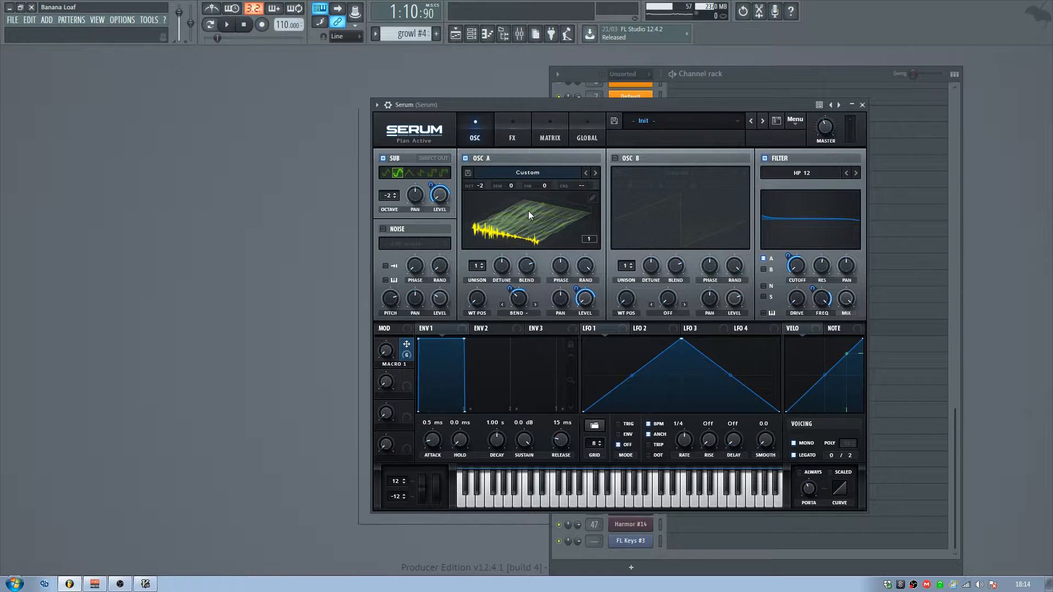
{"action": "left_click_drag", "start_coordinate": [530, 99], "coordinate": [477, 110]}
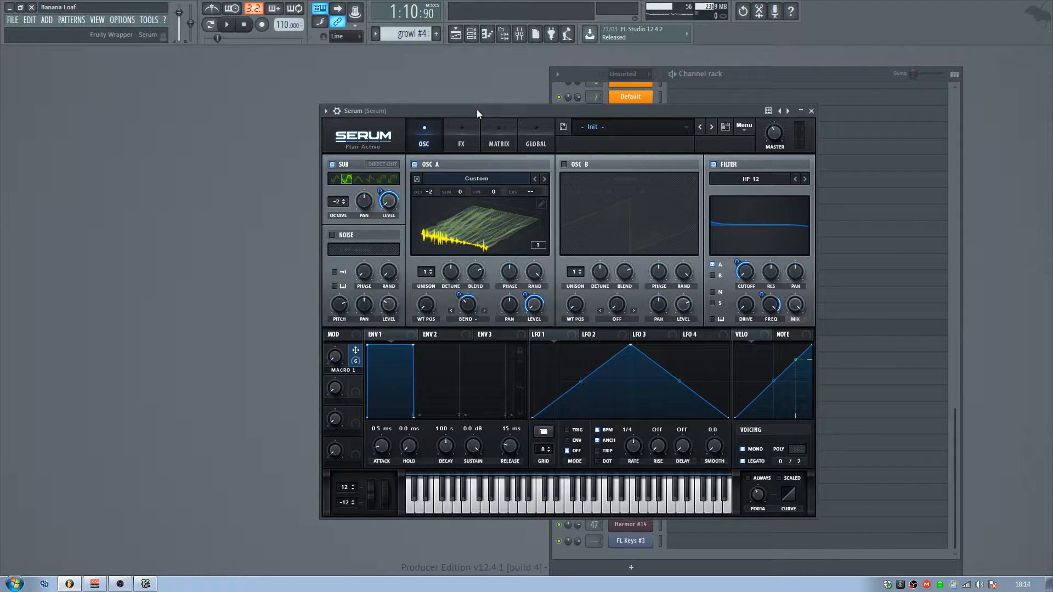
Step: Browse the samples to the Haptic04 folder in Glitch hop packs, preview HAPTIC04__18, and hide the browser
{"action": "left_click", "coordinate": [503, 34]}
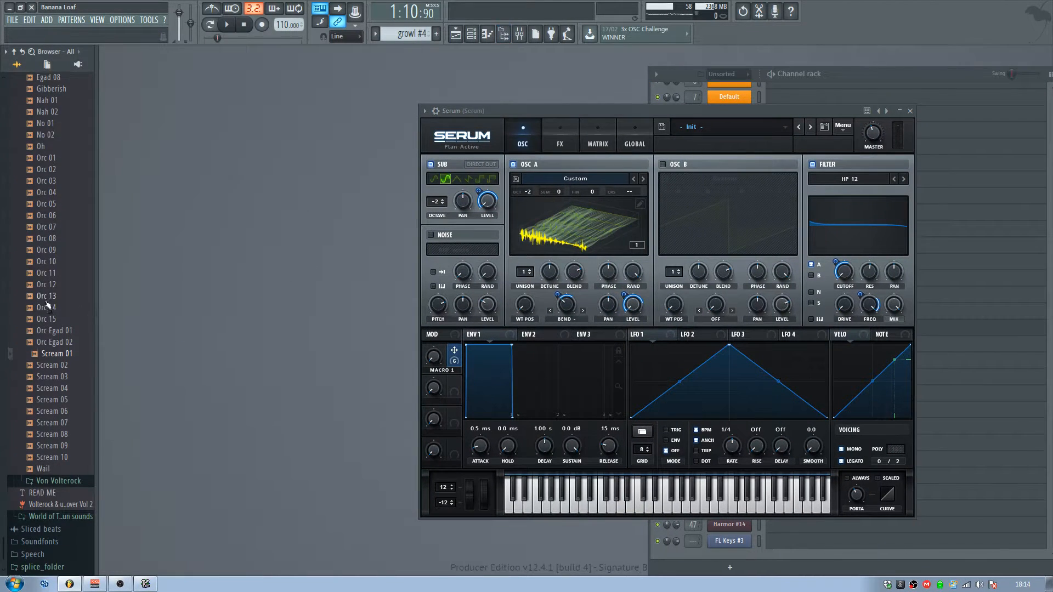
{"action": "scroll", "coordinate": [60, 293], "scroll_direction": "up", "scroll_amount": 6}
{"action": "middle_click", "coordinate": [52, 277]}
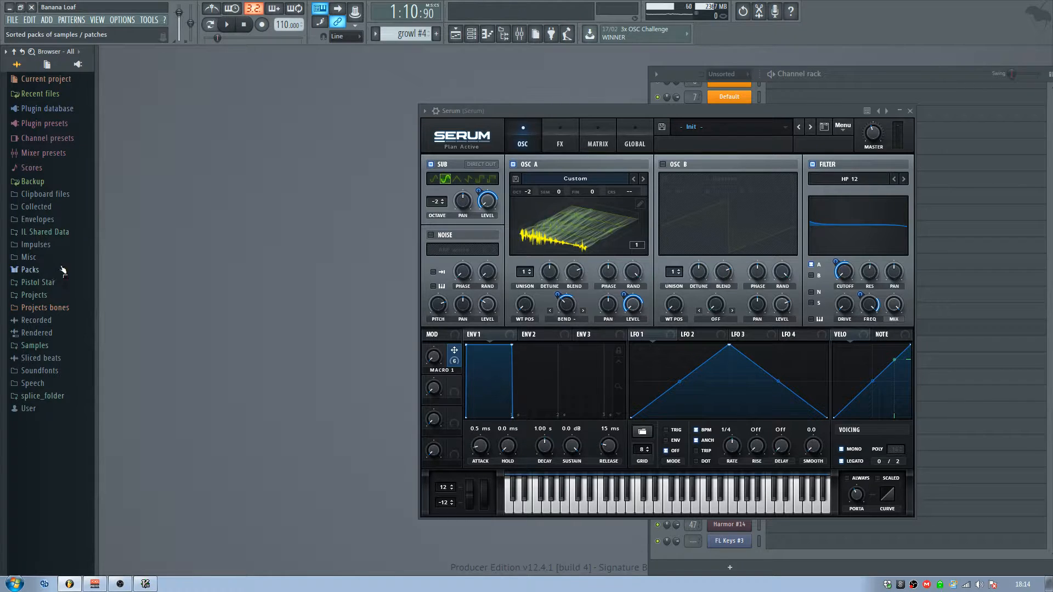
{"action": "left_click", "coordinate": [36, 346]}
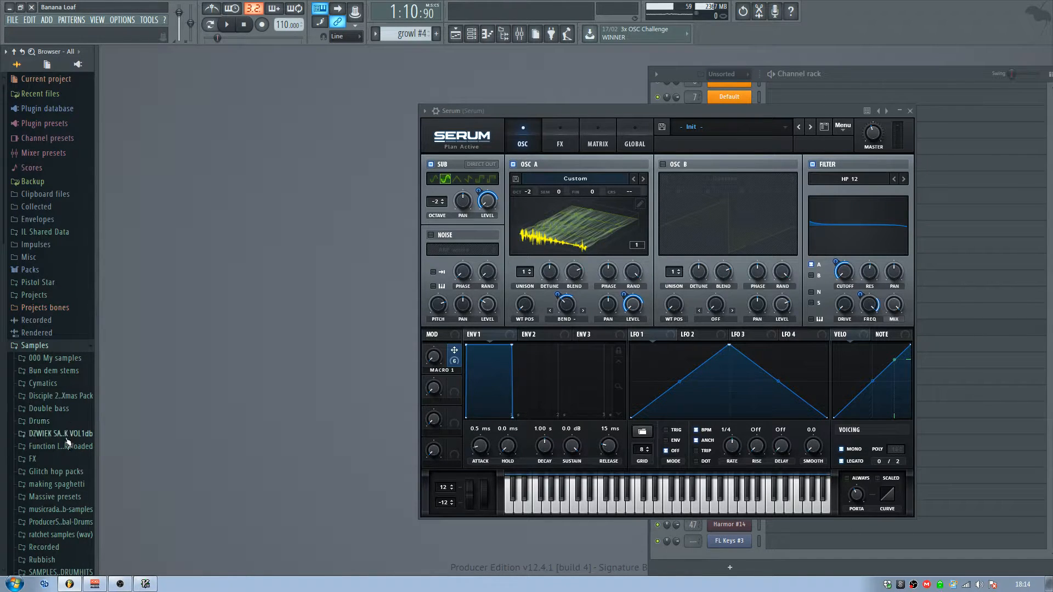
{"action": "scroll", "coordinate": [71, 419], "scroll_direction": "down", "scroll_amount": 4}
{"action": "left_click", "coordinate": [63, 335]}
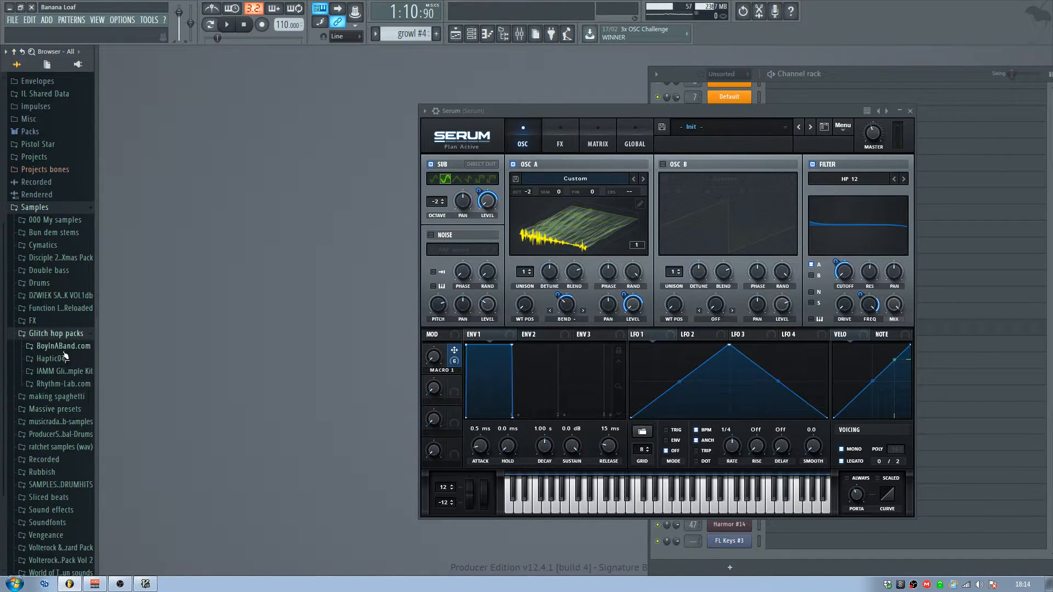
{"action": "left_click", "coordinate": [65, 358]}
{"action": "left_click", "coordinate": [70, 500]}
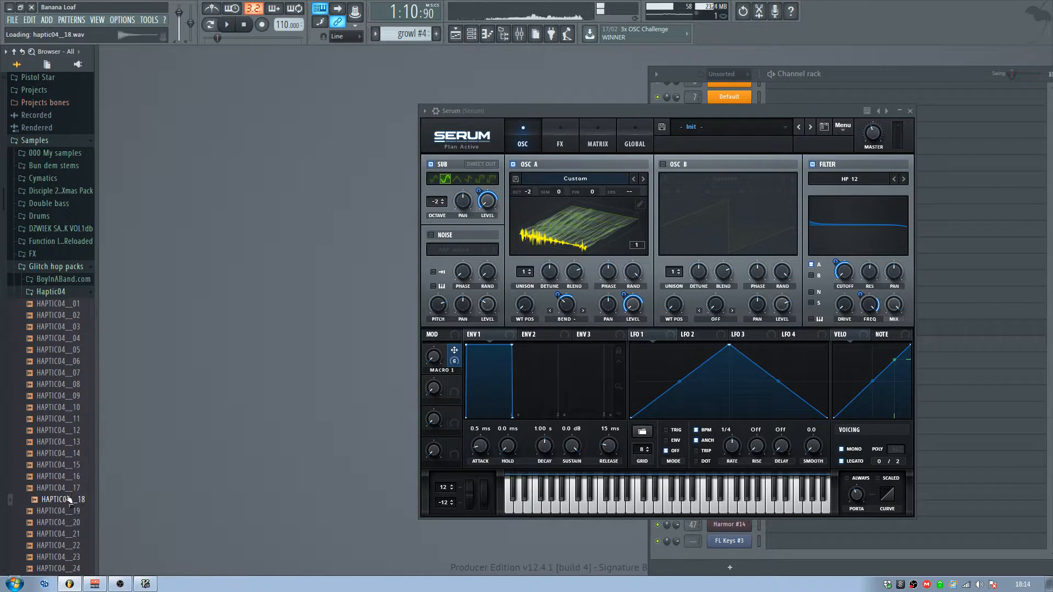
{"action": "left_click", "coordinate": [58, 267]}
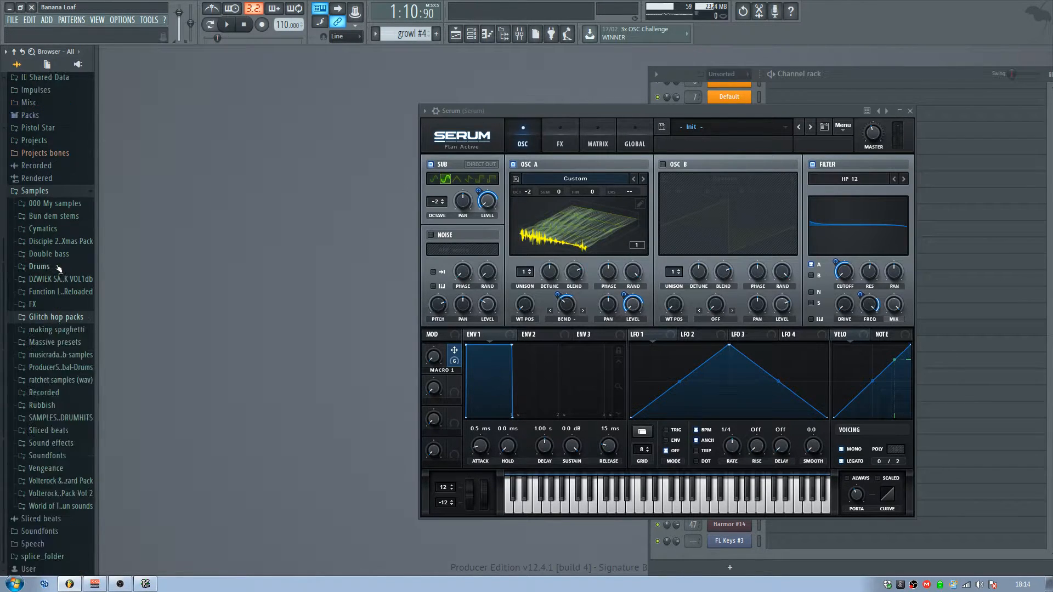
{"action": "key", "text": "alt+F8"}
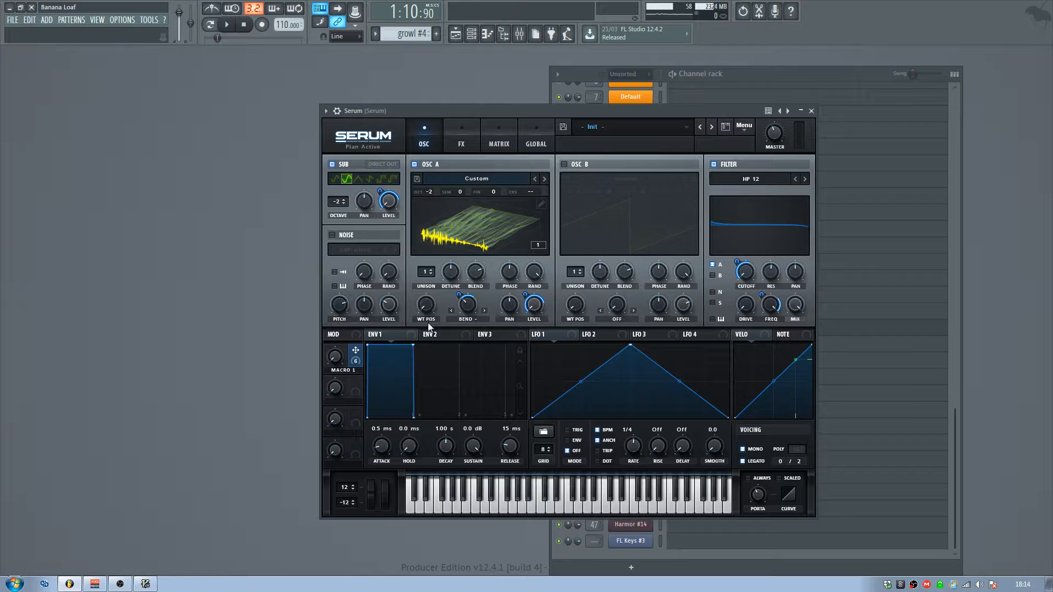
Step: Audition oscillator A at several wavetable positions while sweeping Macro 1, and return the wavetable to frame 1
{"action": "left_click_drag", "start_coordinate": [425, 313], "coordinate": [418, 371]}
{"action": "left_click_drag", "start_coordinate": [426, 305], "coordinate": [422, 268]}
{"action": "mouse_move", "coordinate": [337, 357]}
{"action": "left_mouse_down"}
{"action": "mouse_move", "coordinate": [346, 480]}
{"action": "mouse_move", "coordinate": [343, 340]}
{"action": "left_mouse_up"}
{"action": "left_click_drag", "start_coordinate": [425, 303], "coordinate": [423, 269]}
{"action": "mouse_move", "coordinate": [336, 359]}
{"action": "left_mouse_down"}
{"action": "mouse_move", "coordinate": [346, 480]}
{"action": "mouse_move", "coordinate": [342, 340]}
{"action": "left_mouse_up"}
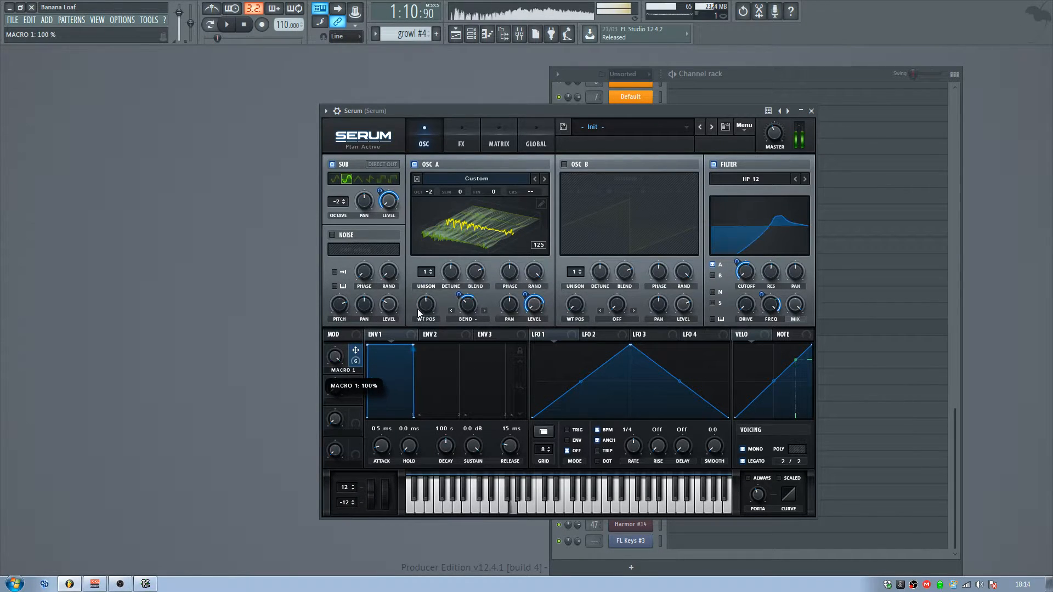
{"action": "left_click_drag", "start_coordinate": [422, 306], "coordinate": [419, 260]}
{"action": "mouse_move", "coordinate": [336, 359]}
{"action": "left_mouse_down"}
{"action": "mouse_move", "coordinate": [343, 465]}
{"action": "mouse_move", "coordinate": [339, 340]}
{"action": "left_mouse_up"}
{"action": "left_click_drag", "start_coordinate": [420, 306], "coordinate": [419, 365]}
{"action": "left_click_drag", "start_coordinate": [336, 359], "coordinate": [330, 249]}
{"action": "left_click_drag", "start_coordinate": [424, 305], "coordinate": [432, 400]}
{"action": "left_click_drag", "start_coordinate": [337, 358], "coordinate": [316, 280]}
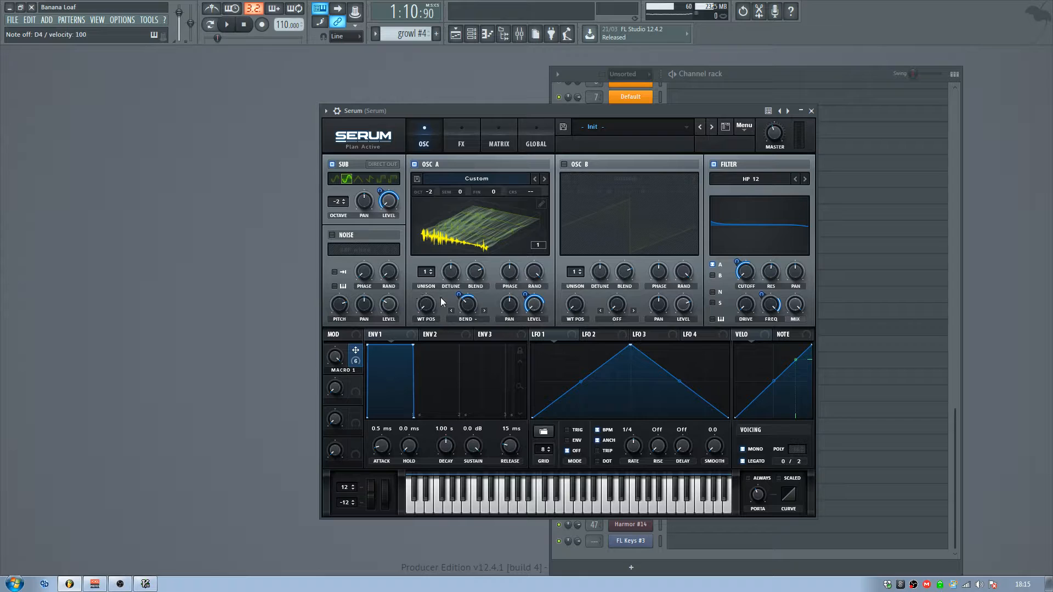
Step: Sweep Macro 1 while playing notes to hear its effect on the growl, moving the Serum window clear
{"action": "left_click_drag", "start_coordinate": [492, 110], "coordinate": [587, 87]}
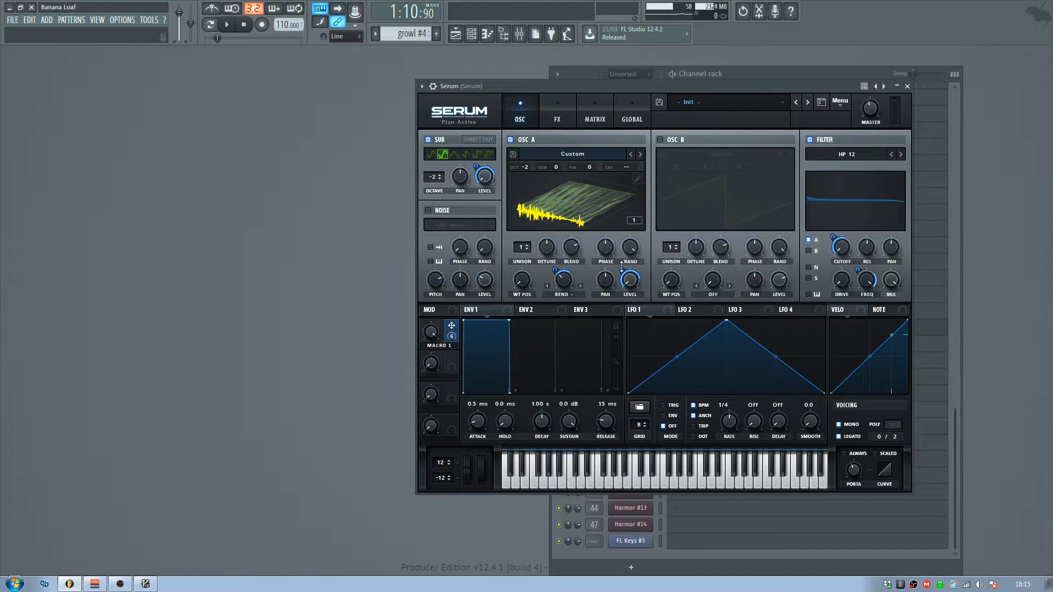
{"action": "left_click_drag", "start_coordinate": [431, 338], "coordinate": [419, 278]}
{"action": "left_click_drag", "start_coordinate": [691, 87], "coordinate": [550, 91]}
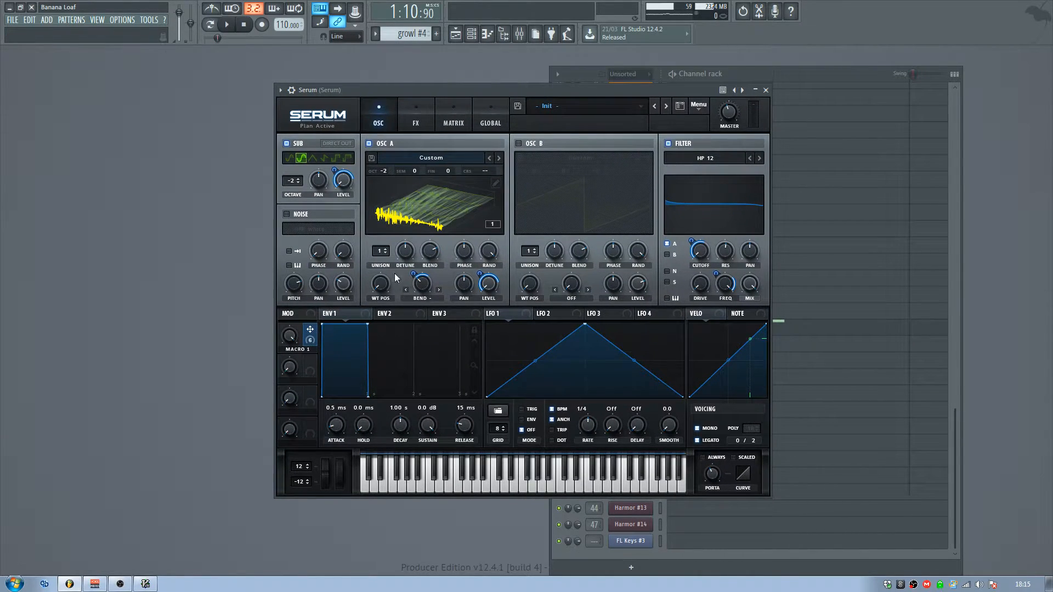
{"action": "left_click_drag", "start_coordinate": [281, 444], "coordinate": [260, 298]}
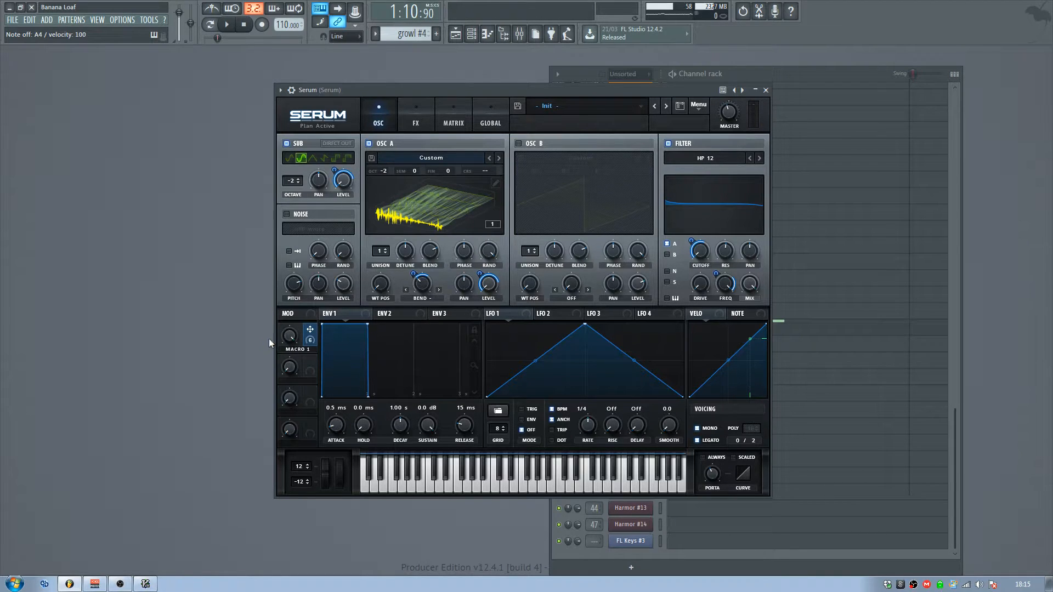
{"action": "left_click_drag", "start_coordinate": [292, 333], "coordinate": [292, 322]}
{"action": "left_click_drag", "start_coordinate": [378, 88], "coordinate": [407, 90]}
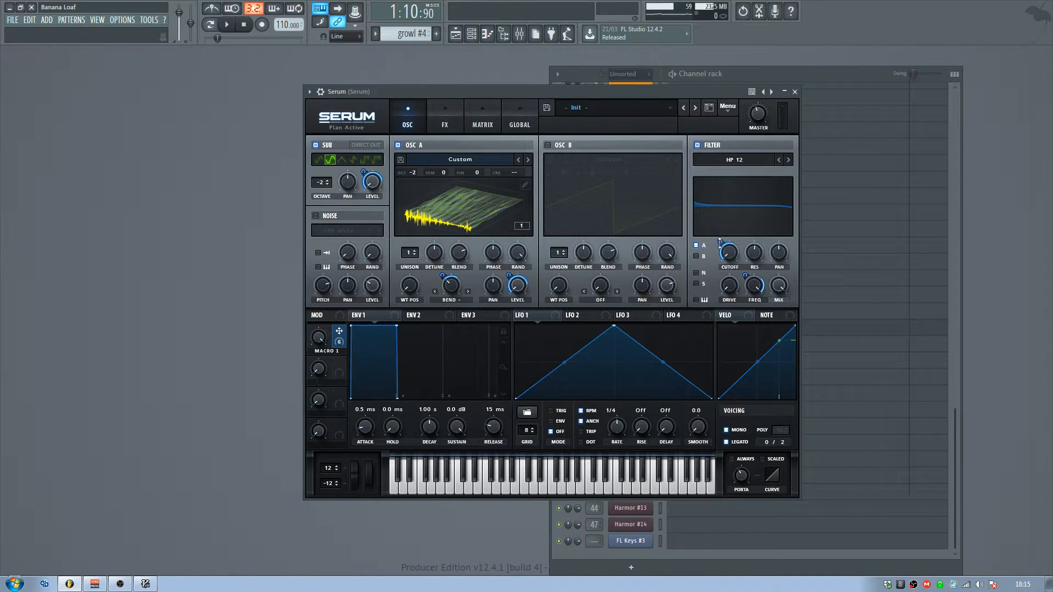
Step: Examine the modulation amount on the filter cutoff and play back the marked growl range
{"action": "left_click_drag", "start_coordinate": [720, 241], "coordinate": [716, 238]}
{"action": "mouse_move", "coordinate": [720, 242]}
{"action": "left_mouse_down"}
{"action": "mouse_move", "coordinate": [720, 256]}
{"action": "mouse_move", "coordinate": [720, 244]}
{"action": "left_mouse_up"}
{"action": "key", "text": "space"}
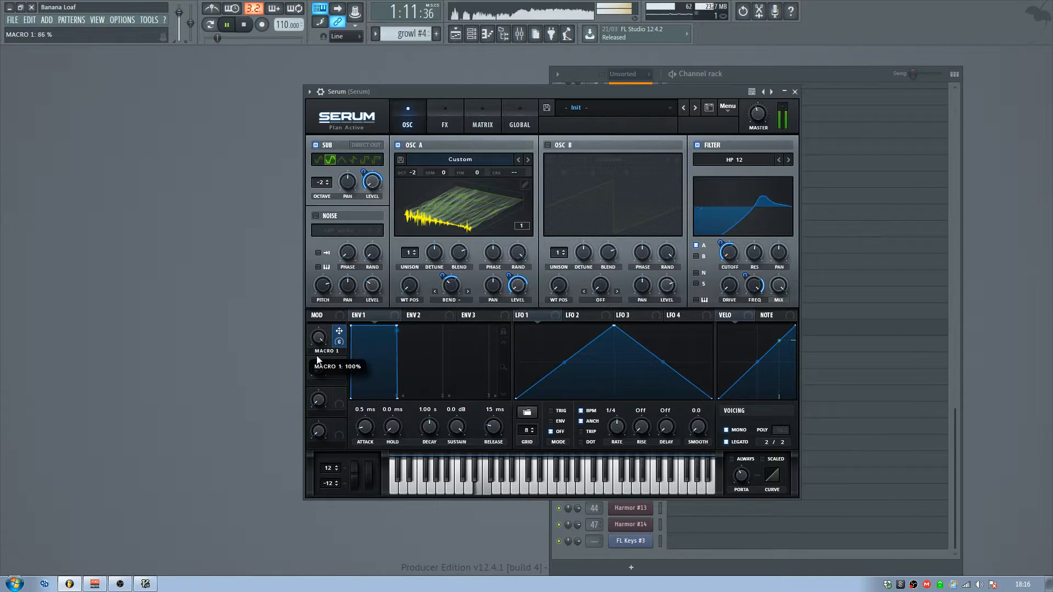
{"action": "key", "text": "space"}
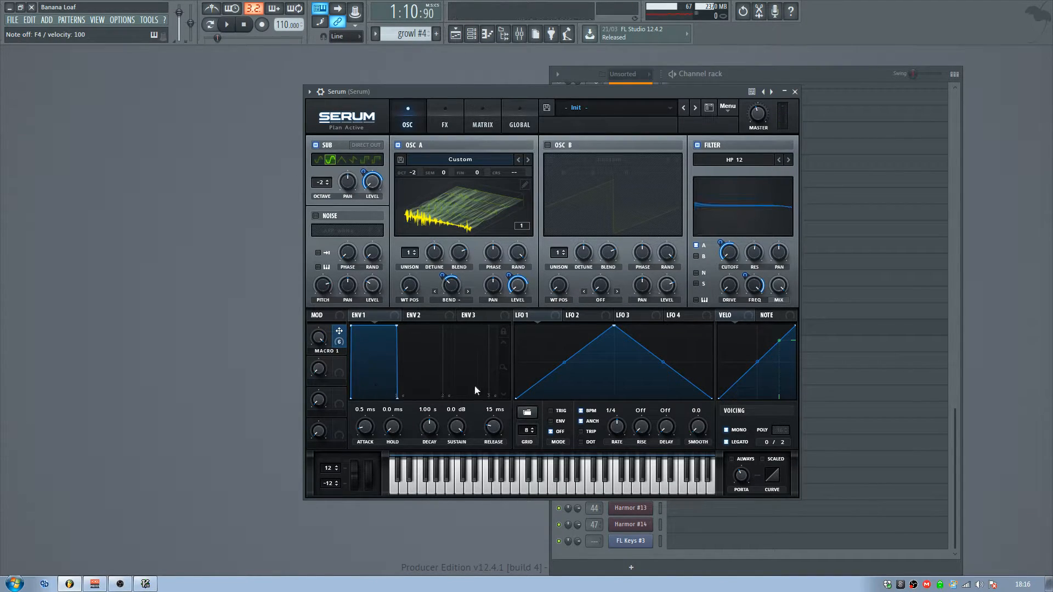
Step: Compare the Distortion and multiband Compressor effects with the oscillator settings, and sweep Macro 1 to hear the sound
{"action": "left_click", "coordinate": [445, 124]}
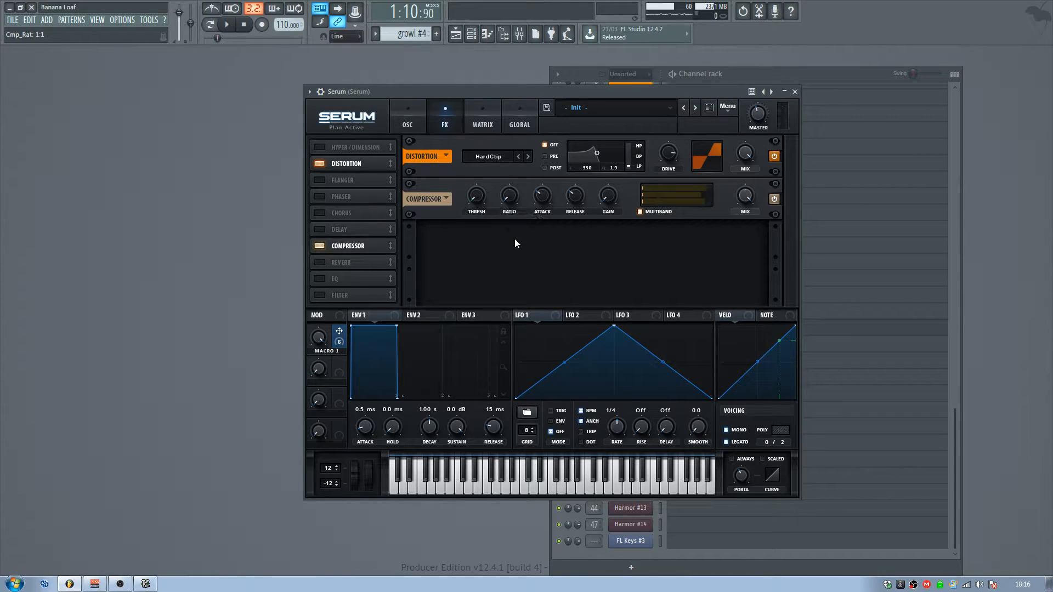
{"action": "left_click_drag", "start_coordinate": [514, 240], "coordinate": [498, 64]}
{"action": "left_click", "coordinate": [421, 122]}
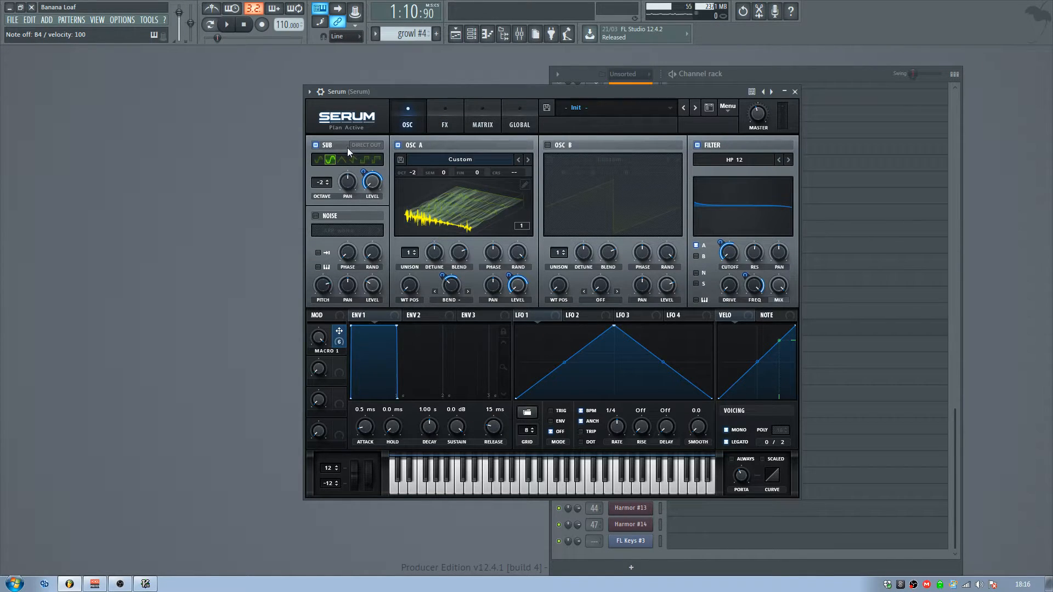
{"action": "left_click", "coordinate": [444, 123]}
{"action": "left_click", "coordinate": [411, 126]}
{"action": "left_click", "coordinate": [446, 125]}
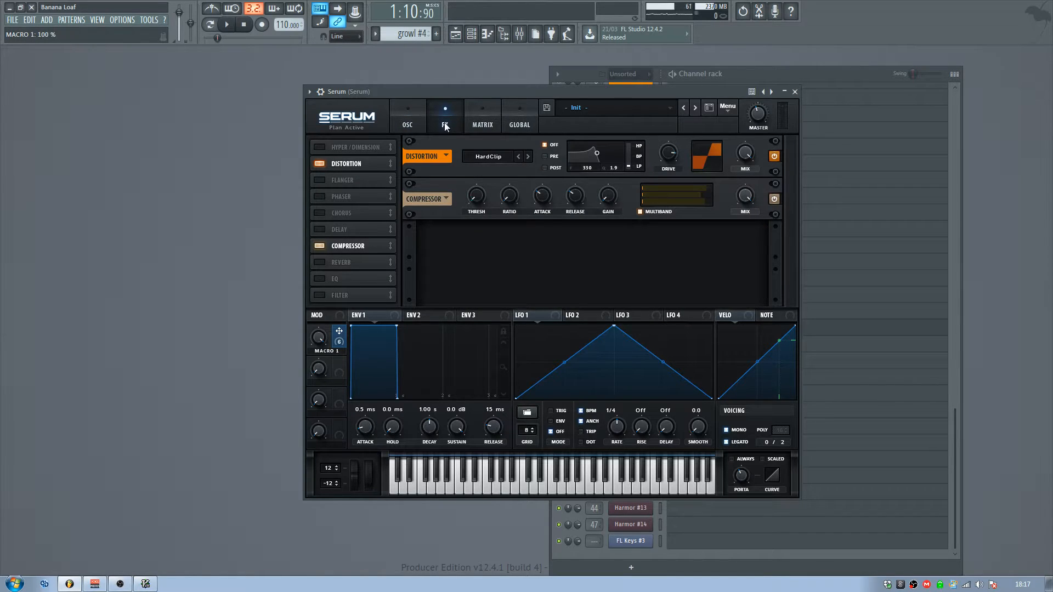
{"action": "left_click", "coordinate": [405, 124]}
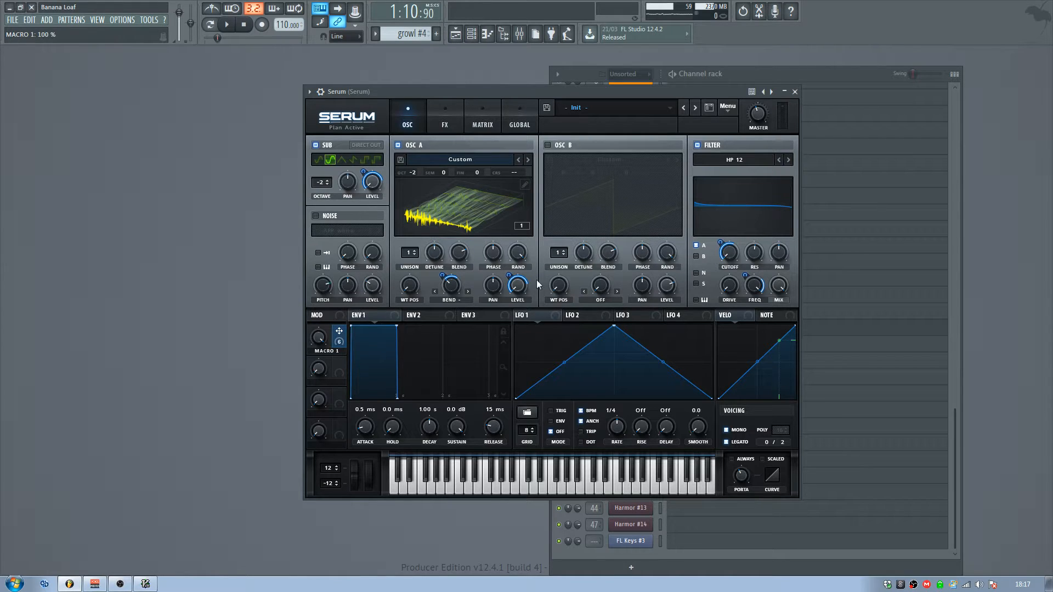
{"action": "left_click_drag", "start_coordinate": [318, 338], "coordinate": [327, 299]}
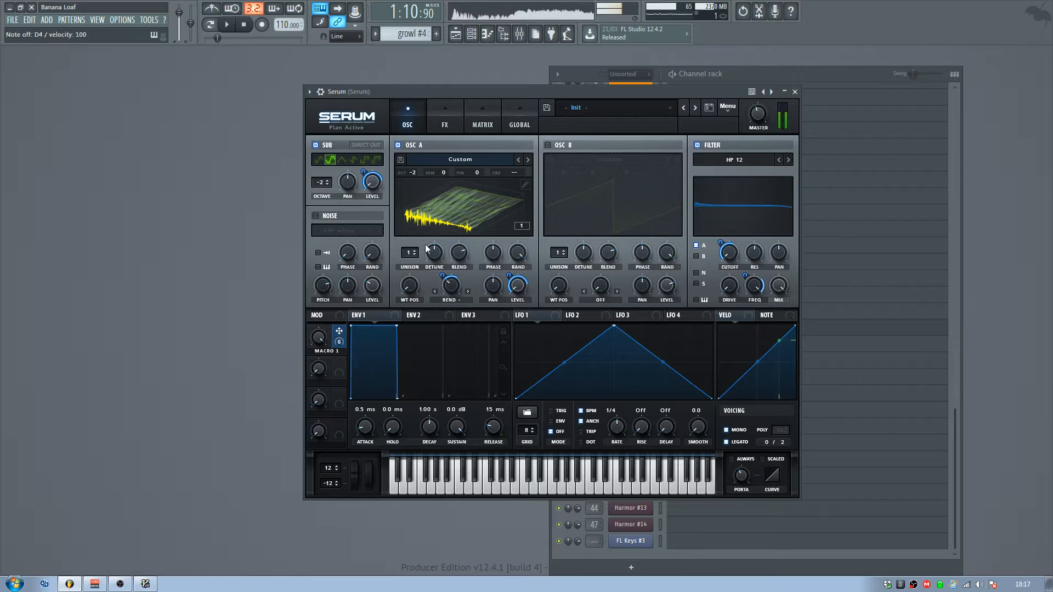
Step: Remove all modulators from oscillator A's level, raise the level to 79% and sweep Macro 1 while playing a note
{"action": "right_click", "coordinate": [517, 285]}
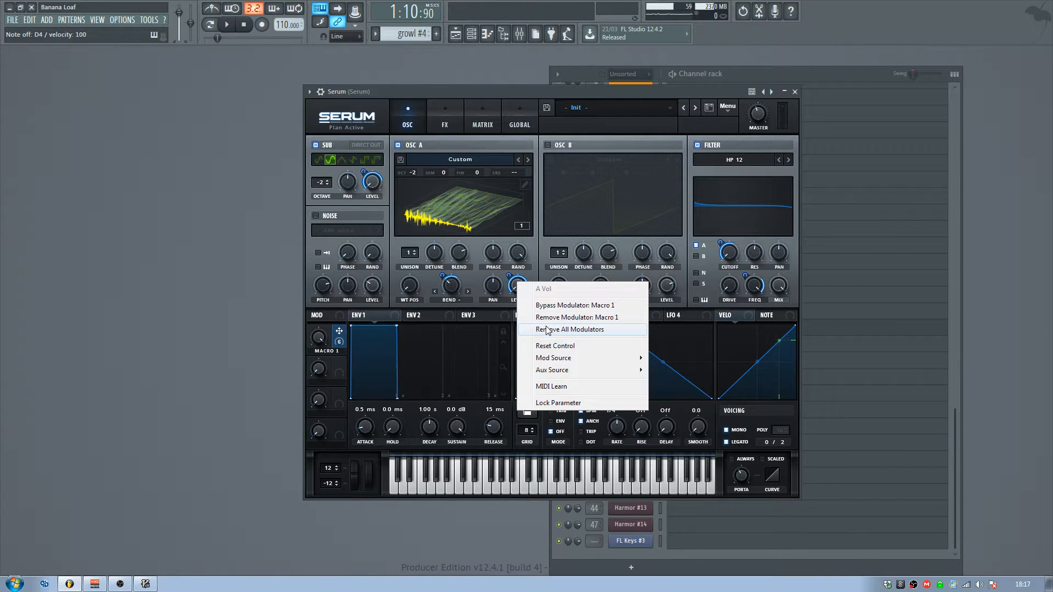
{"action": "left_click", "coordinate": [548, 329]}
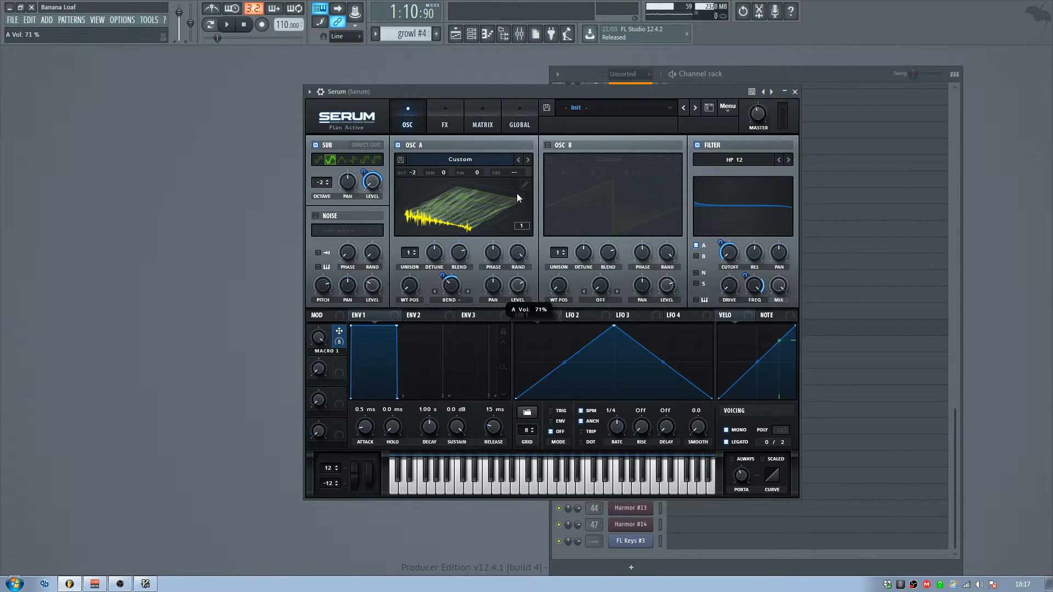
{"action": "left_click_drag", "start_coordinate": [519, 182], "coordinate": [519, 186]}
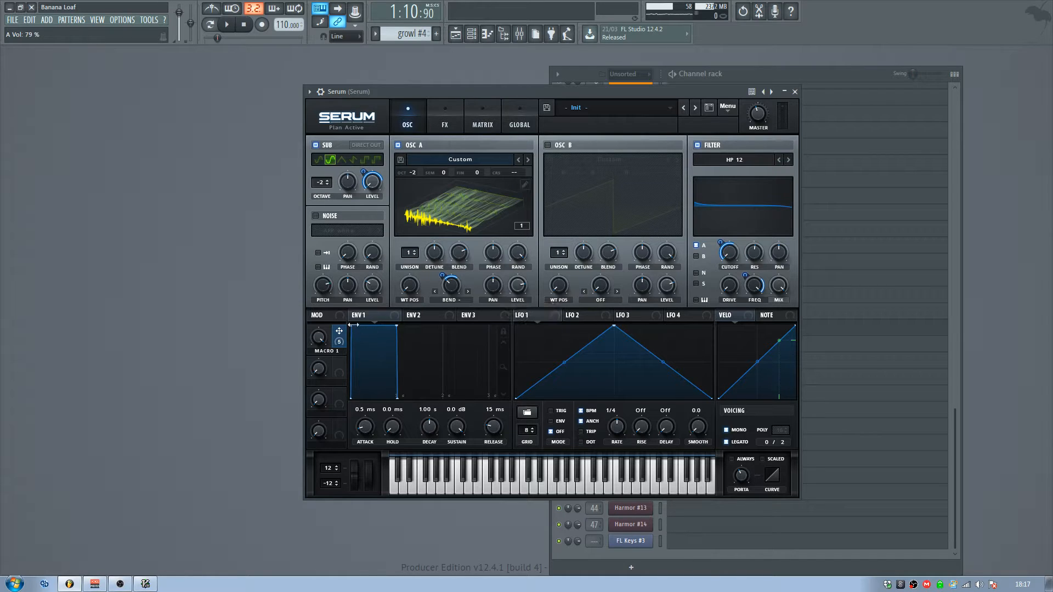
{"action": "key", "text": "n"}
{"action": "left_click_drag", "start_coordinate": [322, 332], "coordinate": [330, 274]}
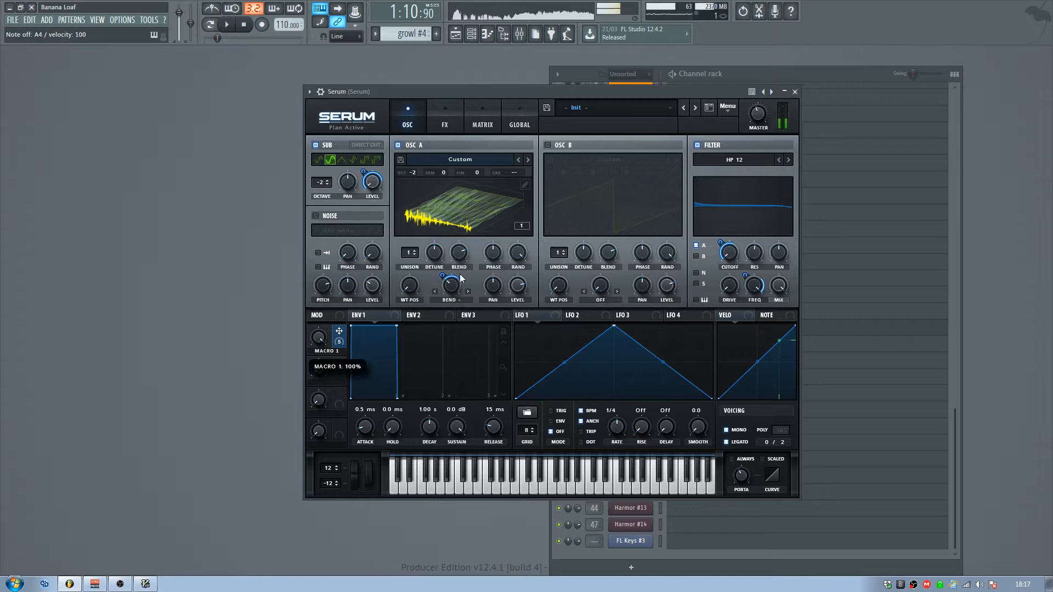
Step: Restore Macro 1's modulation of oscillator A's level at an amount of 80, and review the modulation matrix and effects
{"action": "mouse_move", "coordinate": [519, 287]}
{"action": "left_mouse_down"}
{"action": "mouse_move", "coordinate": [375, 344]}
{"action": "mouse_move", "coordinate": [517, 286]}
{"action": "left_mouse_up"}
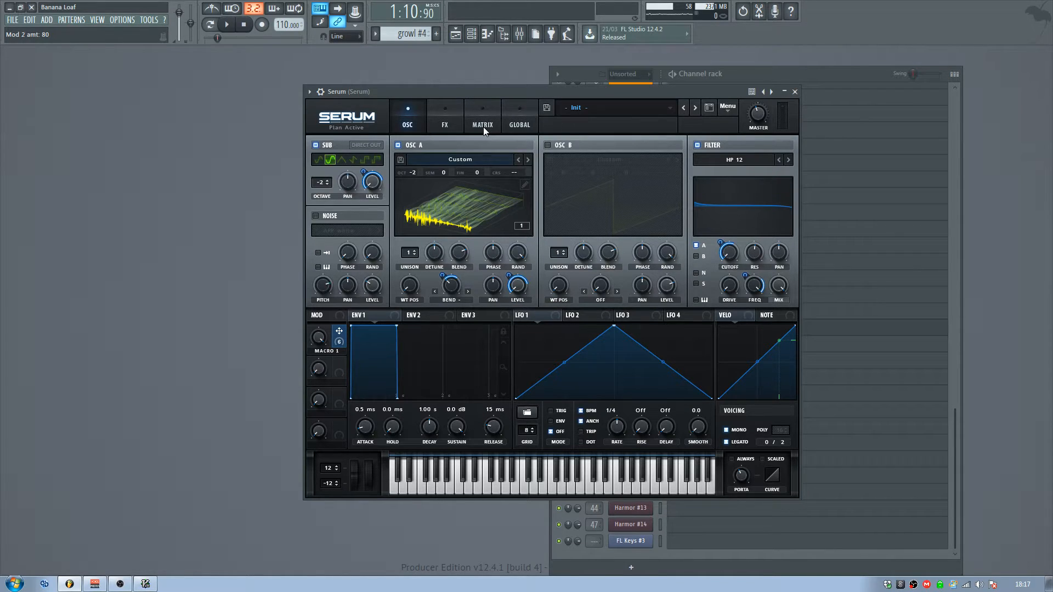
{"action": "left_click", "coordinate": [479, 112]}
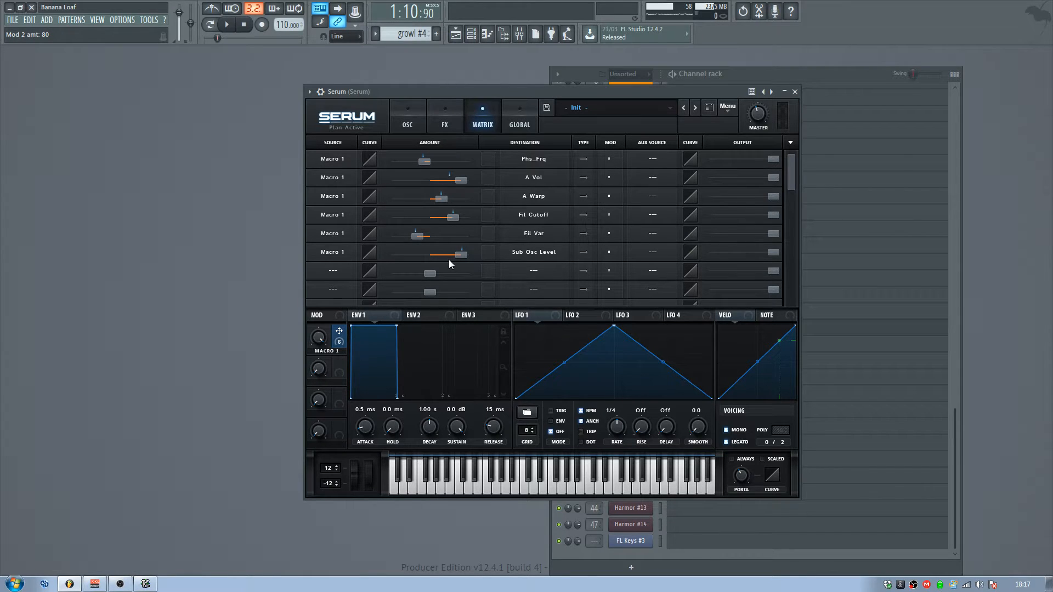
{"action": "left_click", "coordinate": [403, 129]}
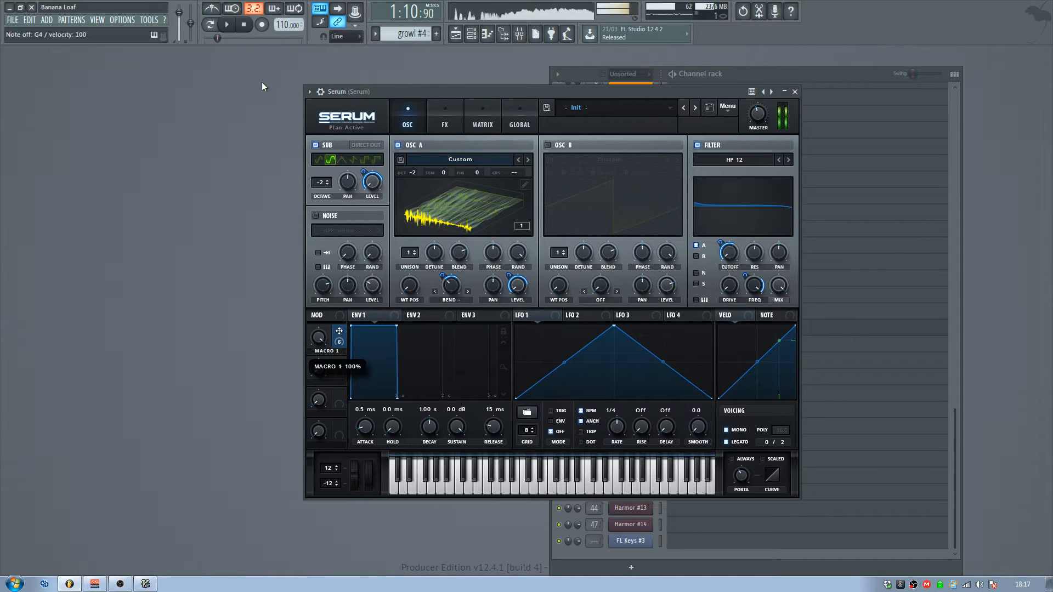
{"action": "left_click", "coordinate": [446, 123]}
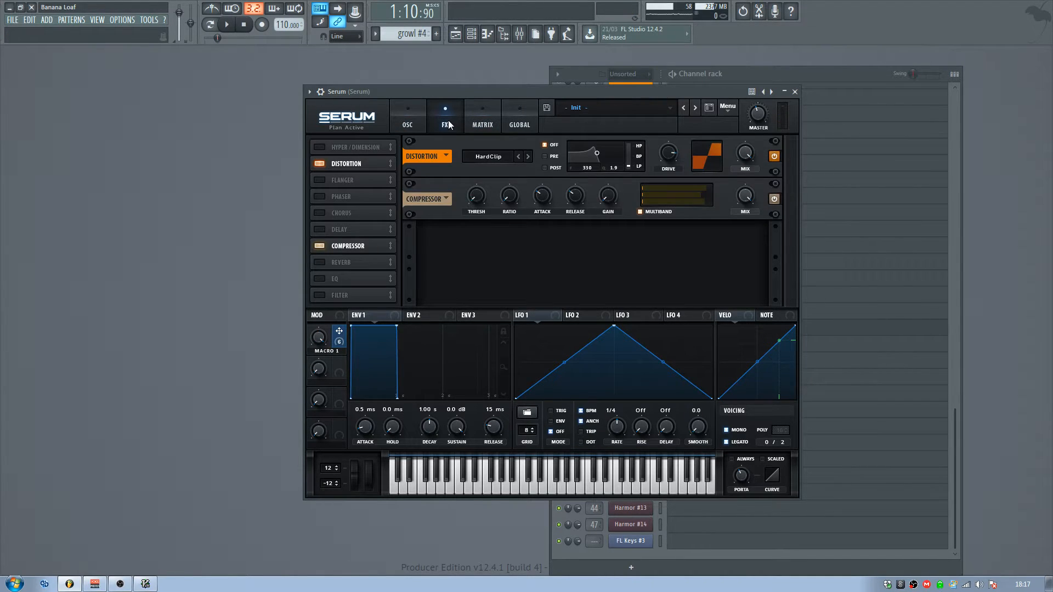
{"action": "left_click", "coordinate": [408, 122]}
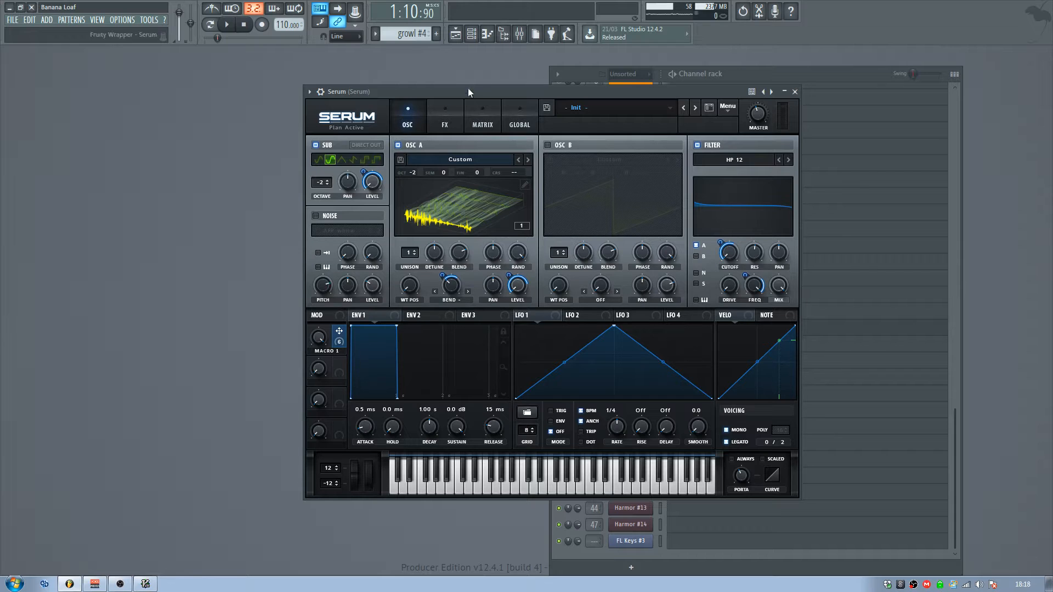
Step: Open the Fruity parametric EQ 2 on the Serum mixer track and play back the growl while toggling the effect
{"action": "left_click", "coordinate": [519, 34]}
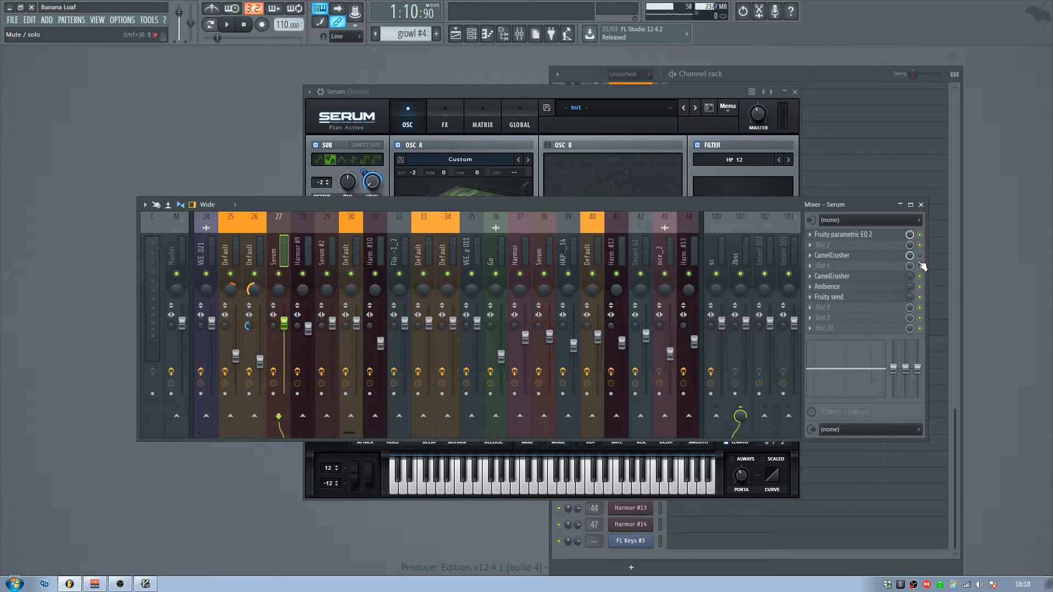
{"action": "left_click", "coordinate": [843, 234]}
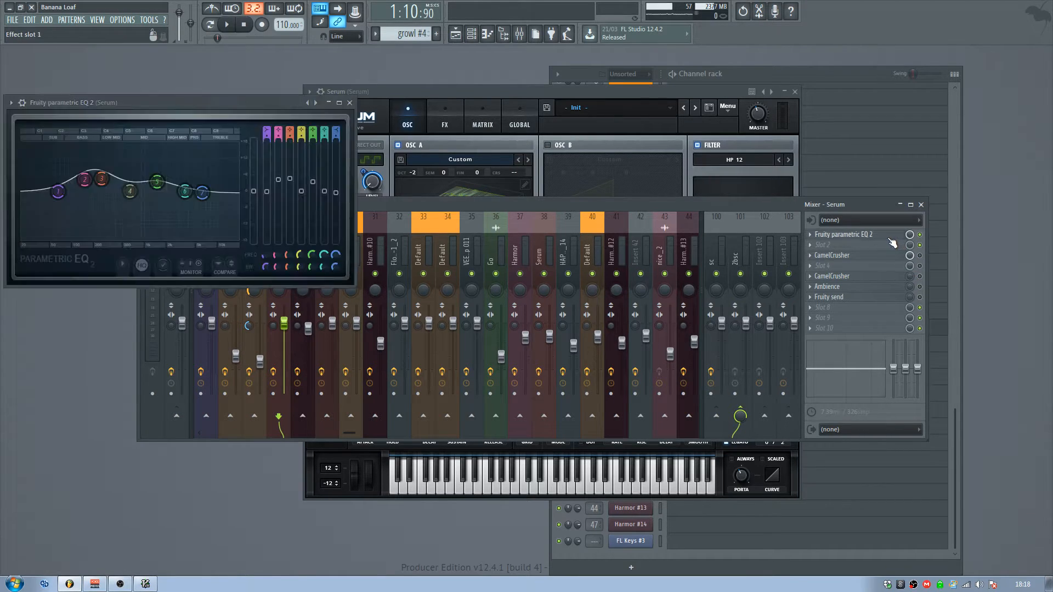
{"action": "left_click_drag", "start_coordinate": [132, 105], "coordinate": [496, 161]}
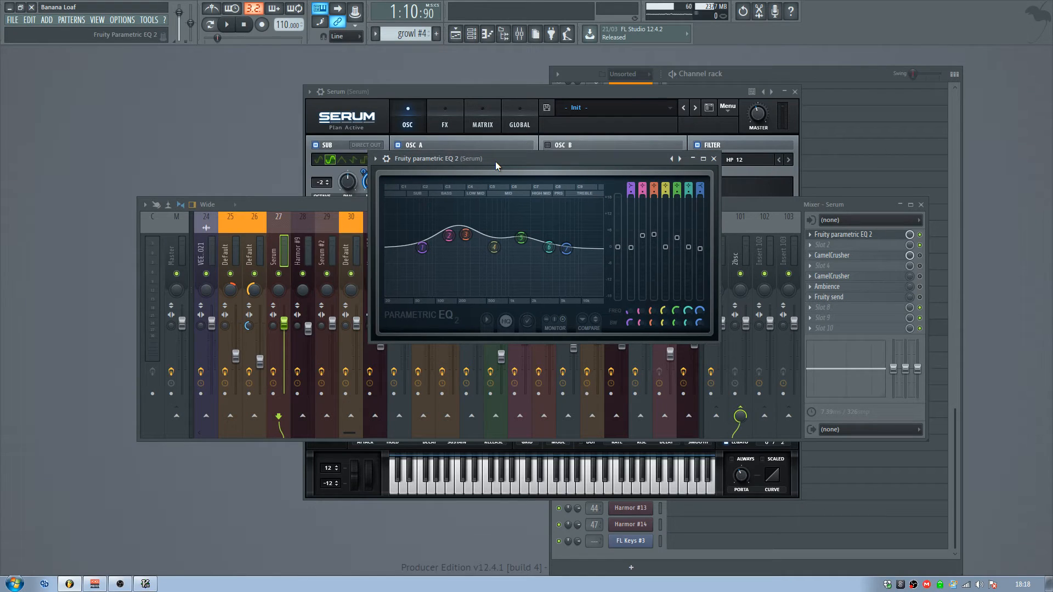
{"action": "key", "text": "space"}
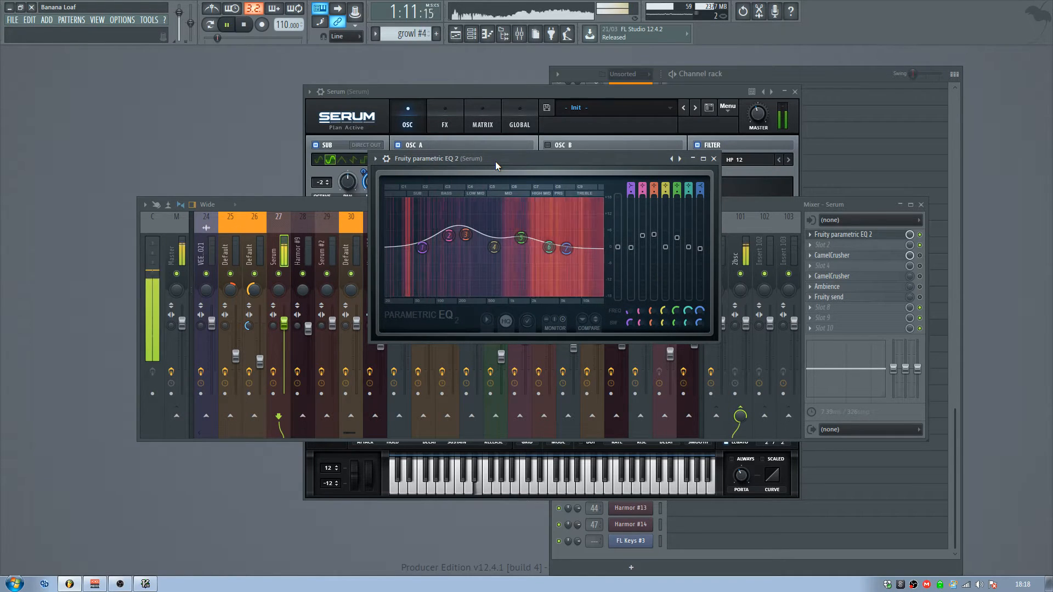
{"action": "left_click", "coordinate": [926, 241]}
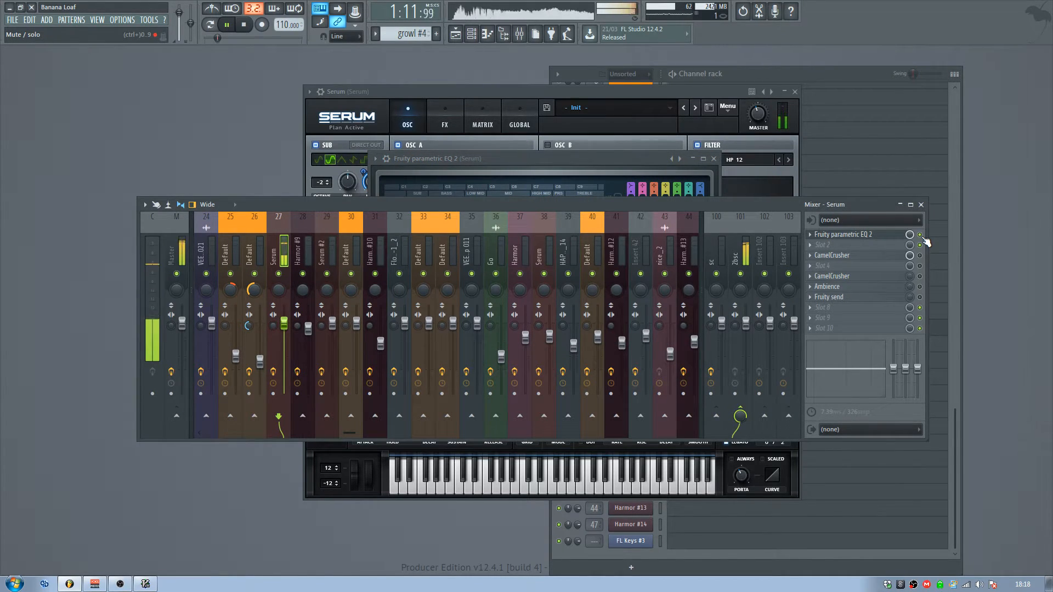
{"action": "key", "text": "space"}
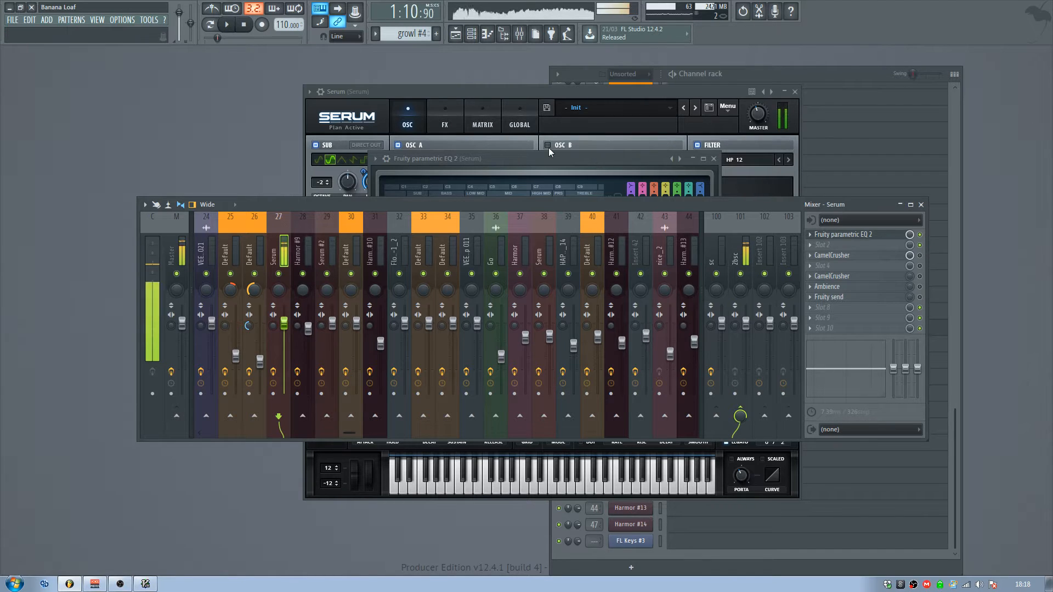
Step: Move EQ band 4 slightly up in frequency to about 677 Hz and play test notes
{"action": "left_click_drag", "start_coordinate": [551, 159], "coordinate": [575, 159]}
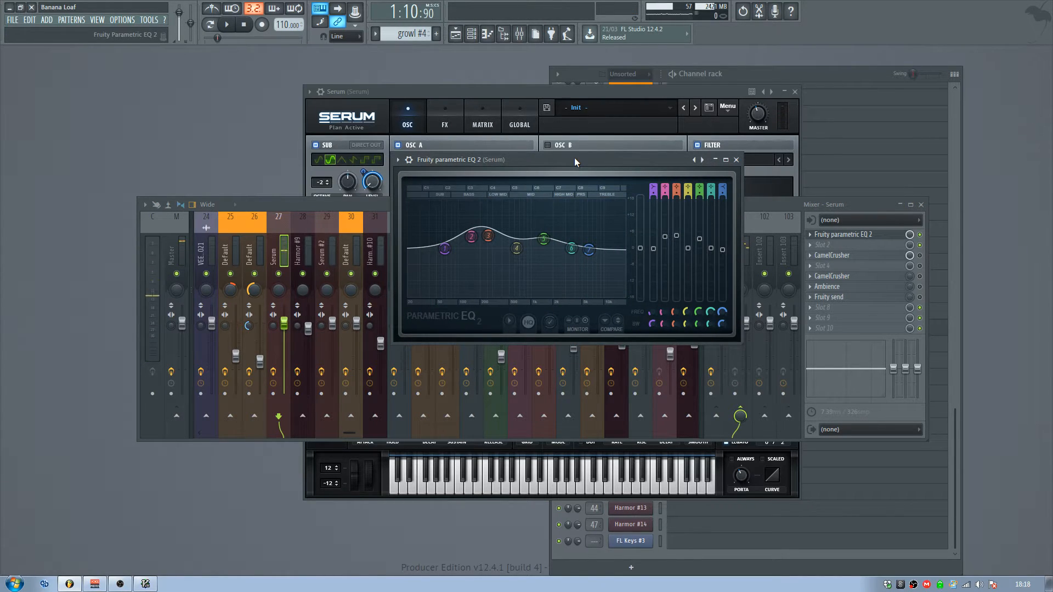
{"action": "mouse_move", "coordinate": [516, 248]}
{"action": "left_mouse_down"}
{"action": "mouse_move", "coordinate": [498, 201]}
{"action": "mouse_move", "coordinate": [431, 206]}
{"action": "mouse_move", "coordinate": [585, 202]}
{"action": "mouse_move", "coordinate": [548, 244]}
{"action": "mouse_move", "coordinate": [519, 248]}
{"action": "left_mouse_up"}
{"action": "left_click_drag", "start_coordinate": [514, 159], "coordinate": [521, 159]}
{"action": "key", "text": "v"}
{"action": "key", "text": "w"}
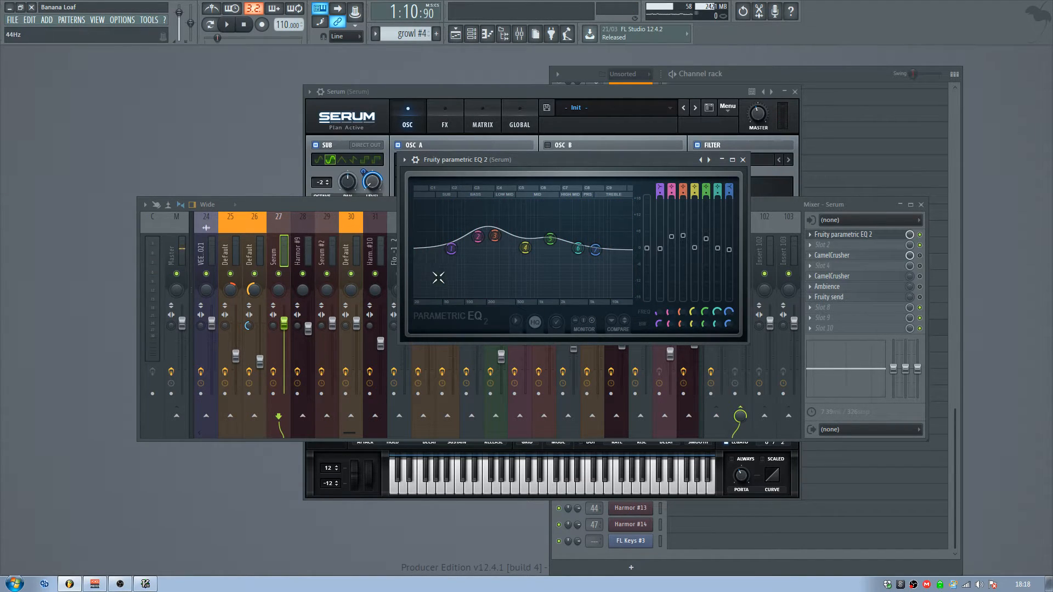
Step: Change EQ band 1 to a High pass filter, adjust its order and raise its cutoff frequency
{"action": "right_click", "coordinate": [450, 251]}
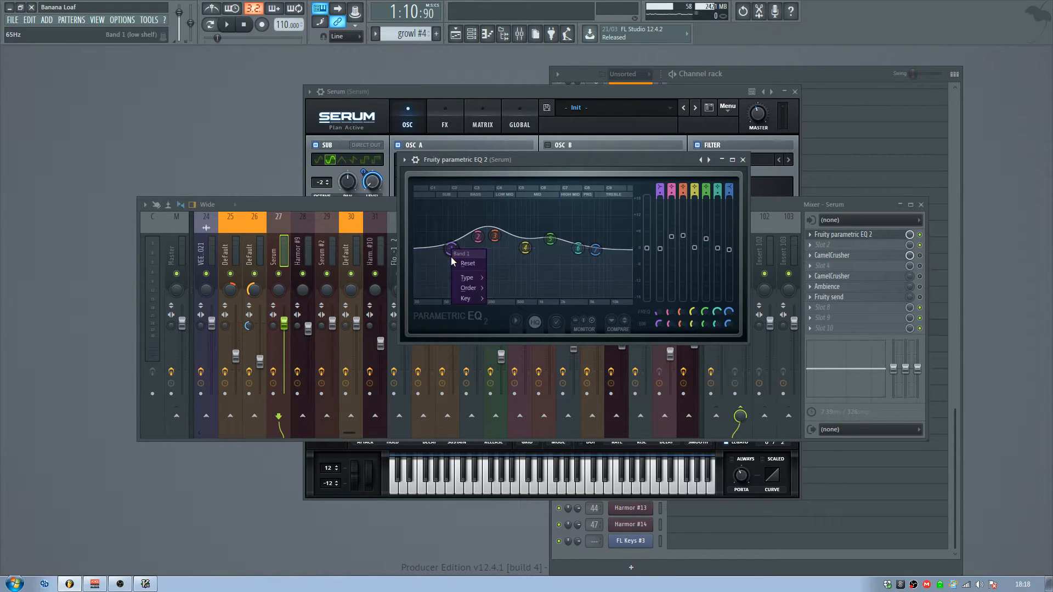
{"action": "mouse_move", "coordinate": [469, 277]}
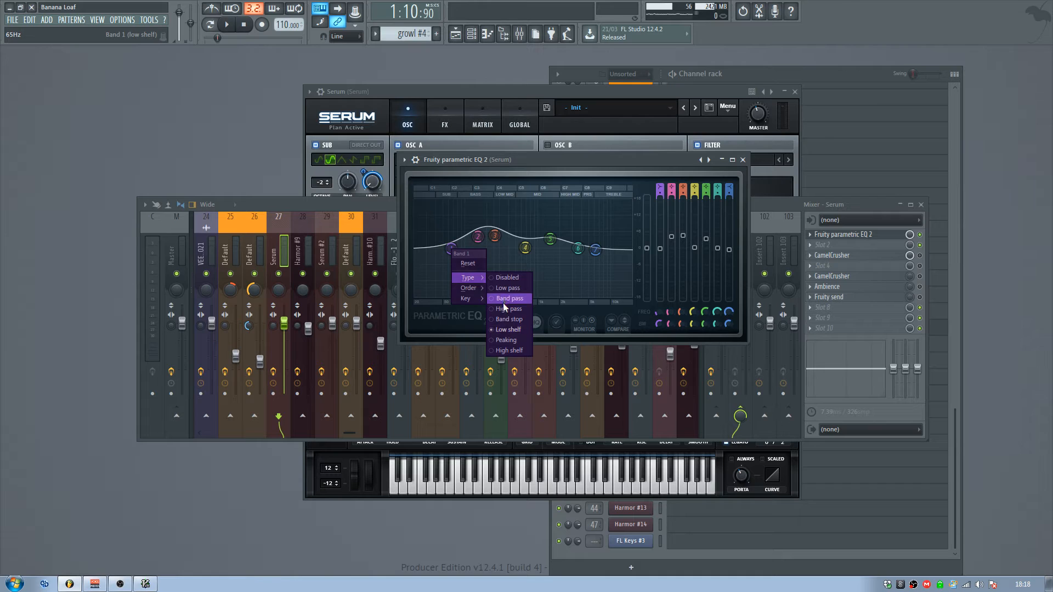
{"action": "left_click", "coordinate": [502, 305]}
{"action": "right_click", "coordinate": [462, 256]}
{"action": "left_click", "coordinate": [505, 296]}
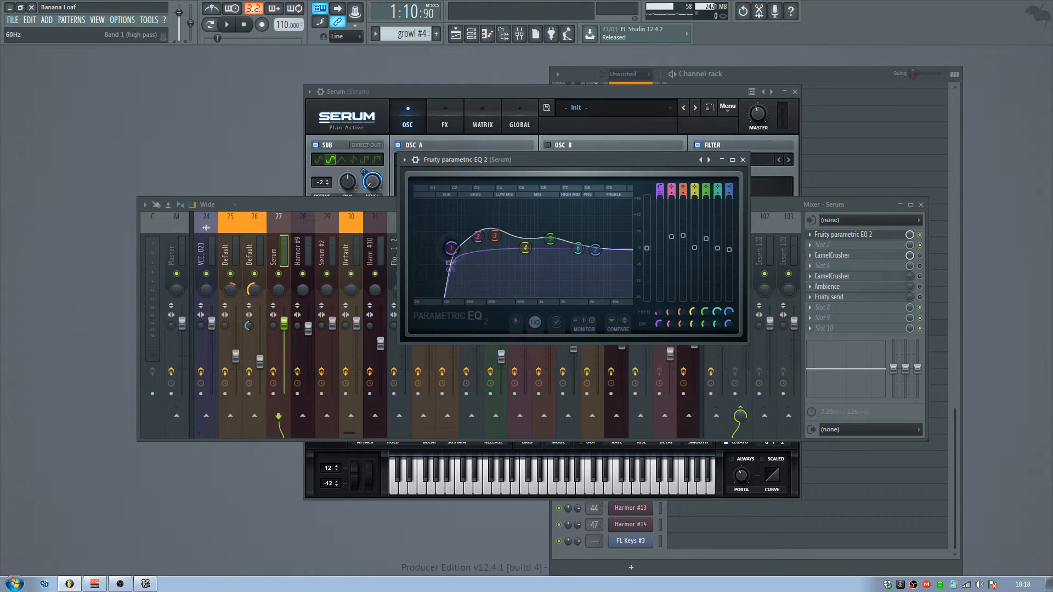
{"action": "mouse_move", "coordinate": [446, 248]}
{"action": "left_mouse_down"}
{"action": "mouse_move", "coordinate": [495, 248]}
{"action": "mouse_move", "coordinate": [466, 248]}
{"action": "left_mouse_up"}
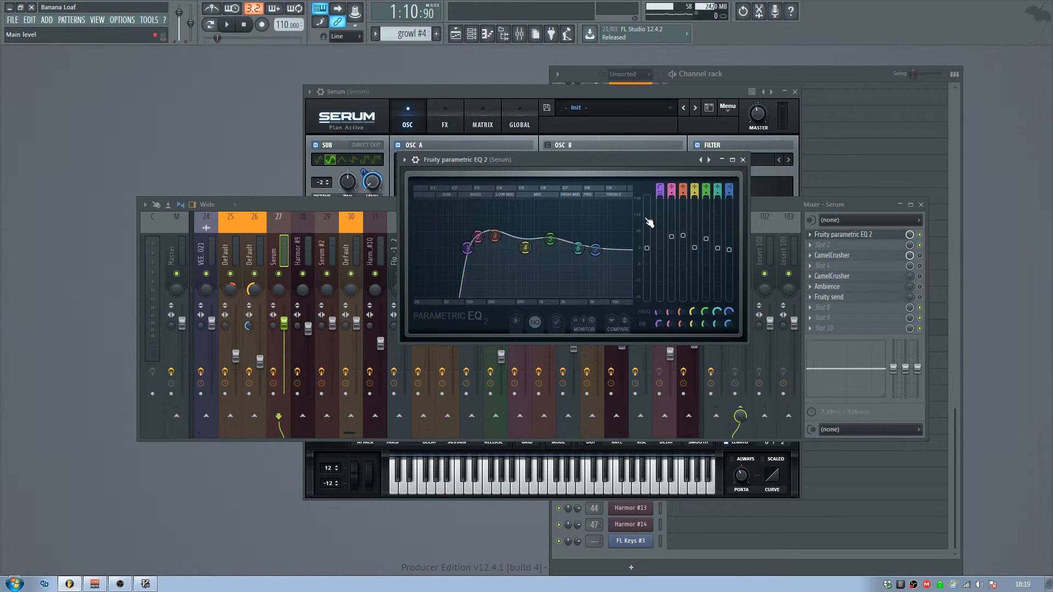
Step: Disable EQ band 1 and close the equalizer
{"action": "left_click_drag", "start_coordinate": [659, 189], "coordinate": [659, 205]}
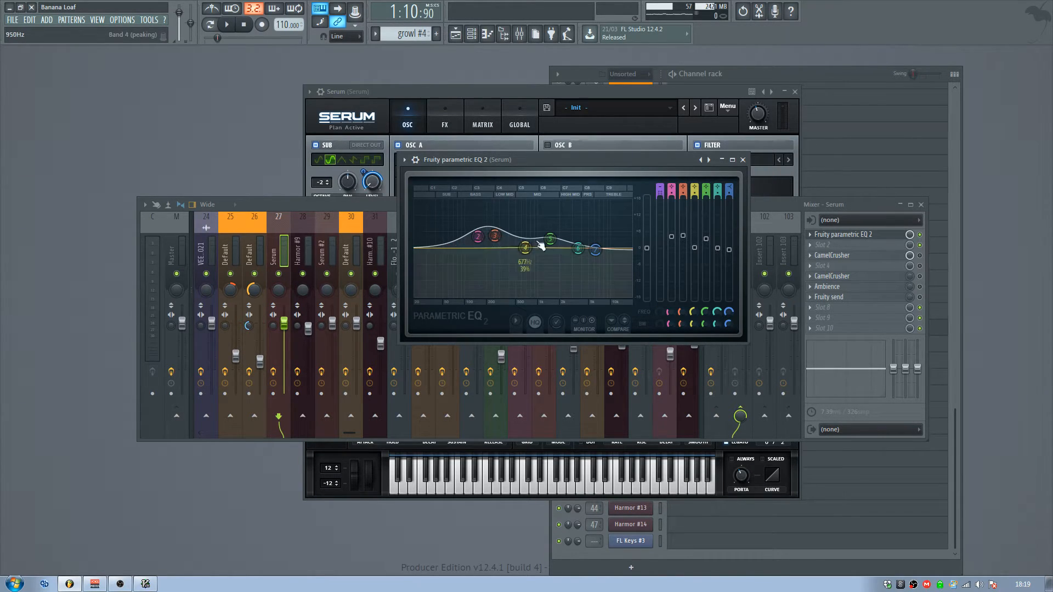
{"action": "left_click", "coordinate": [742, 159]}
Step: Open the CamelCrusher in the Serum mixer track's third effect slot and toggle that slot
{"action": "left_click", "coordinate": [832, 255]}
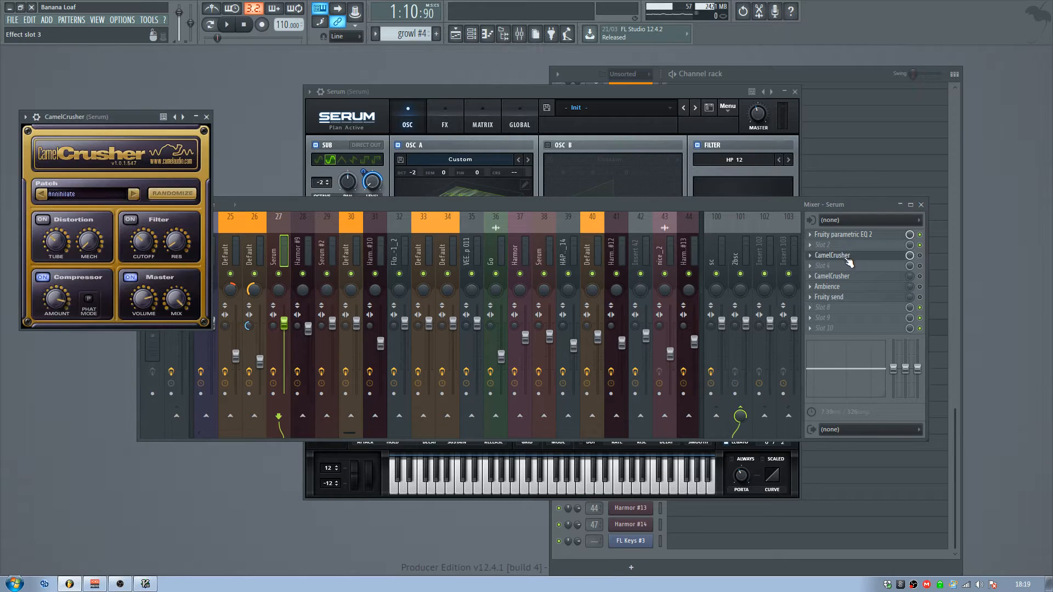
{"action": "left_click_drag", "start_coordinate": [97, 117], "coordinate": [621, 110]}
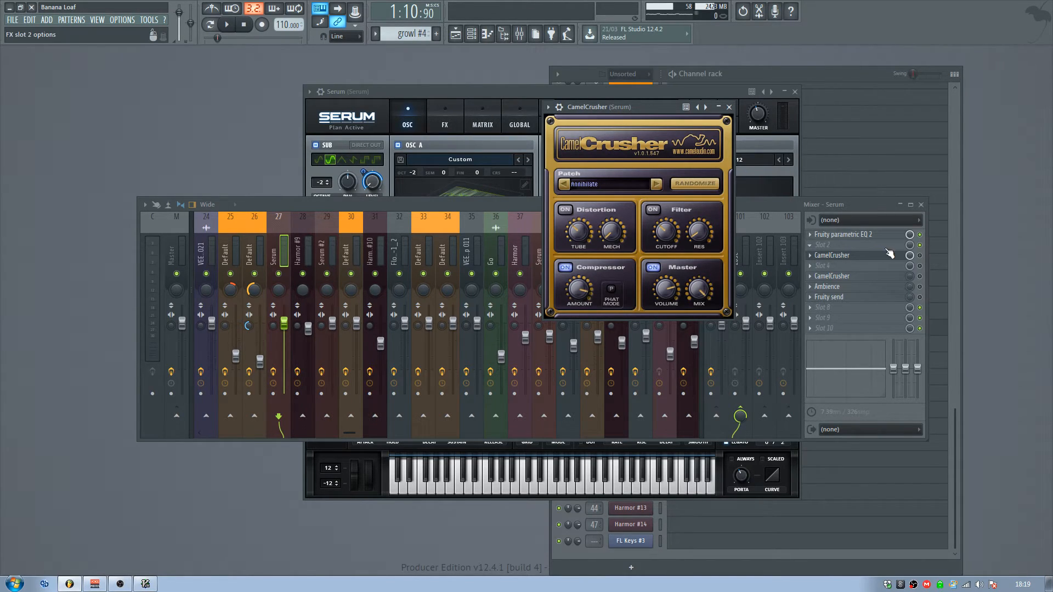
{"action": "left_click", "coordinate": [920, 256]}
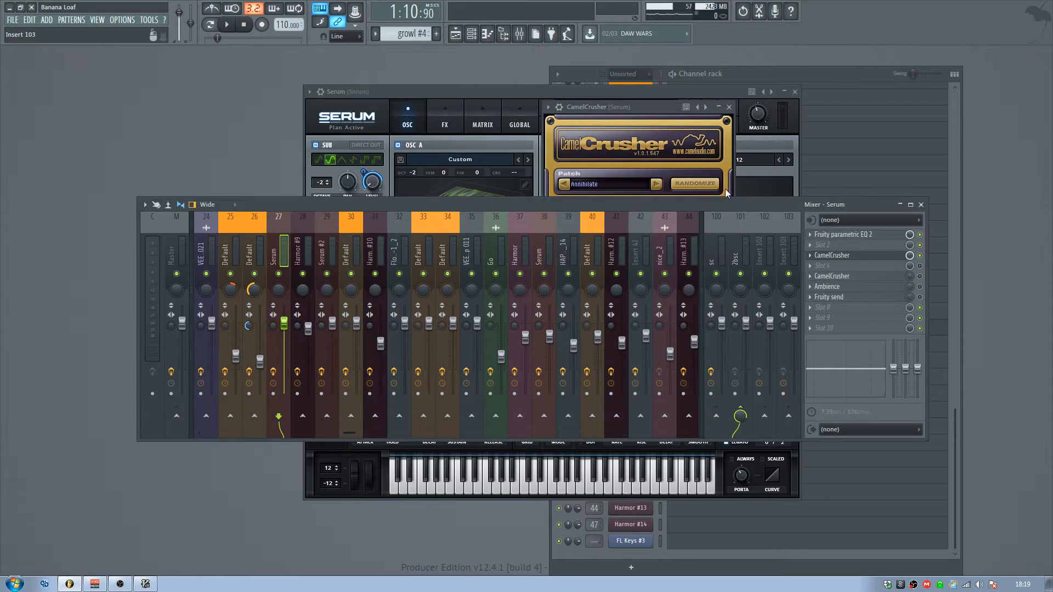
Step: Play back the growl several times with the CamelCrusher settings in view, and close the CamelCrusher and Serum windows
{"action": "left_click", "coordinate": [617, 110]}
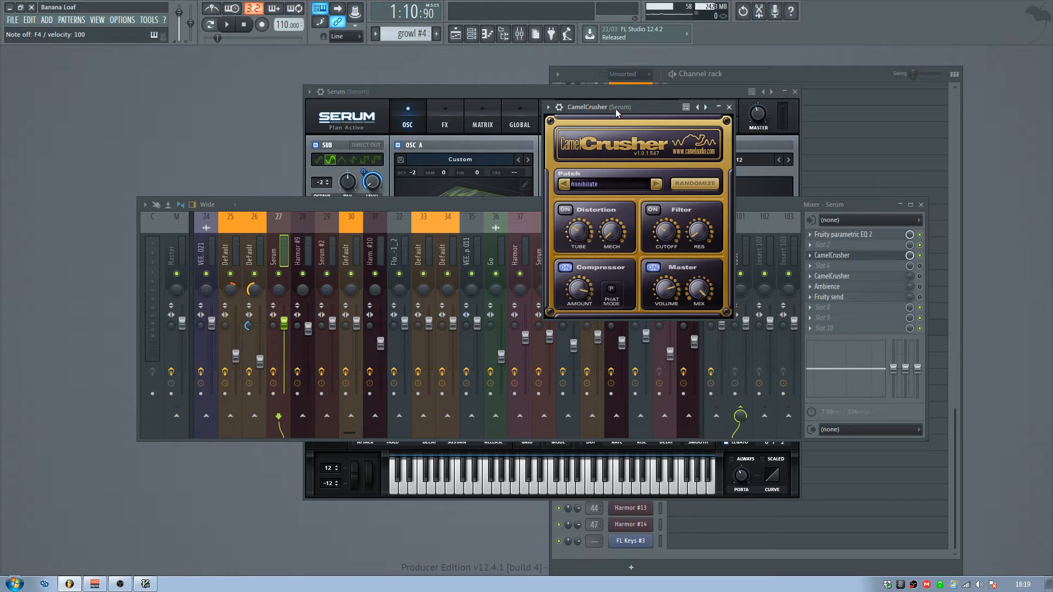
{"action": "key", "text": "space"}
{"action": "key", "text": "space"}
{"action": "key", "text": "space"}
{"action": "key", "text": "space"}
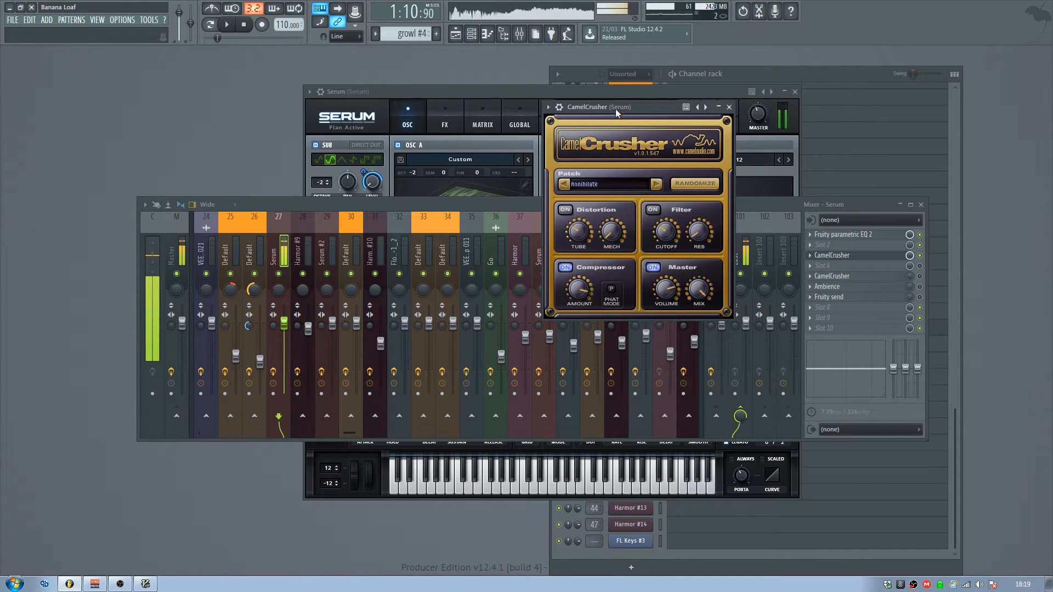
{"action": "key", "text": "space"}
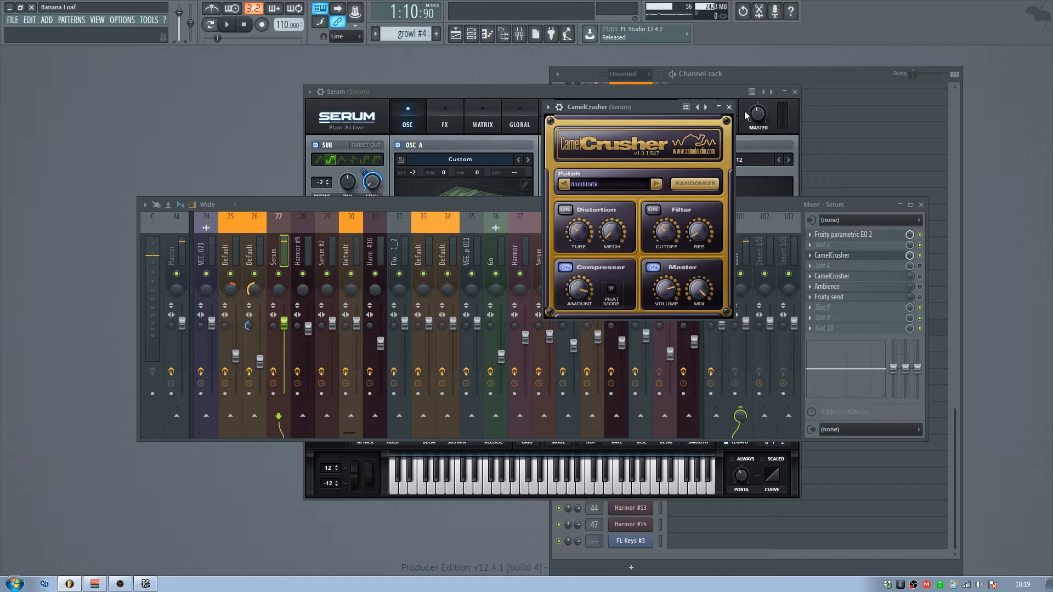
{"action": "left_click", "coordinate": [729, 107]}
{"action": "left_click", "coordinate": [795, 92]}
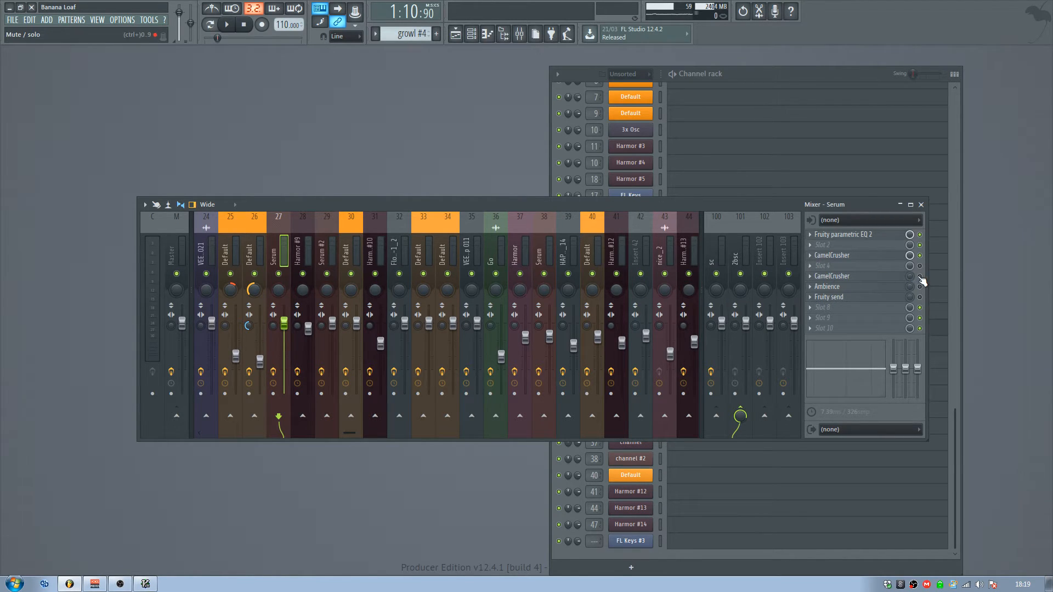
Step: Open the Playlist with all tracks enabled and locate the short growl clips with their automation on tracks 25 to 29
{"action": "left_click", "coordinate": [456, 34]}
{"action": "double_click", "coordinate": [425, 78]}
{"action": "scroll", "coordinate": [425, 77], "scroll_direction": "down", "scroll_amount": 6}
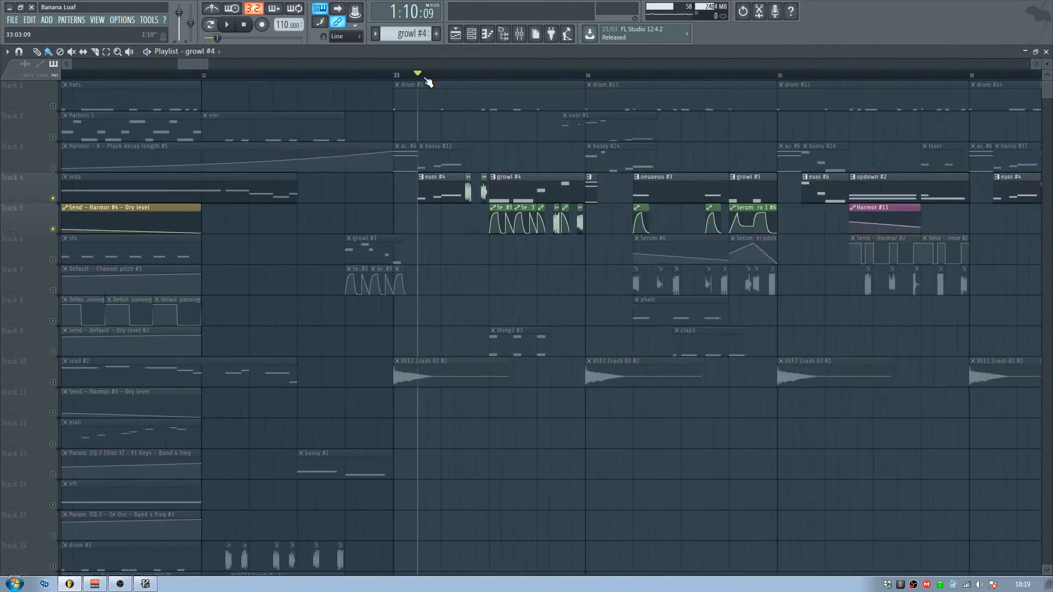
{"action": "left_click_drag", "start_coordinate": [222, 64], "coordinate": [190, 65]}
{"action": "scroll", "coordinate": [613, 258], "scroll_direction": "down", "scroll_amount": 10}
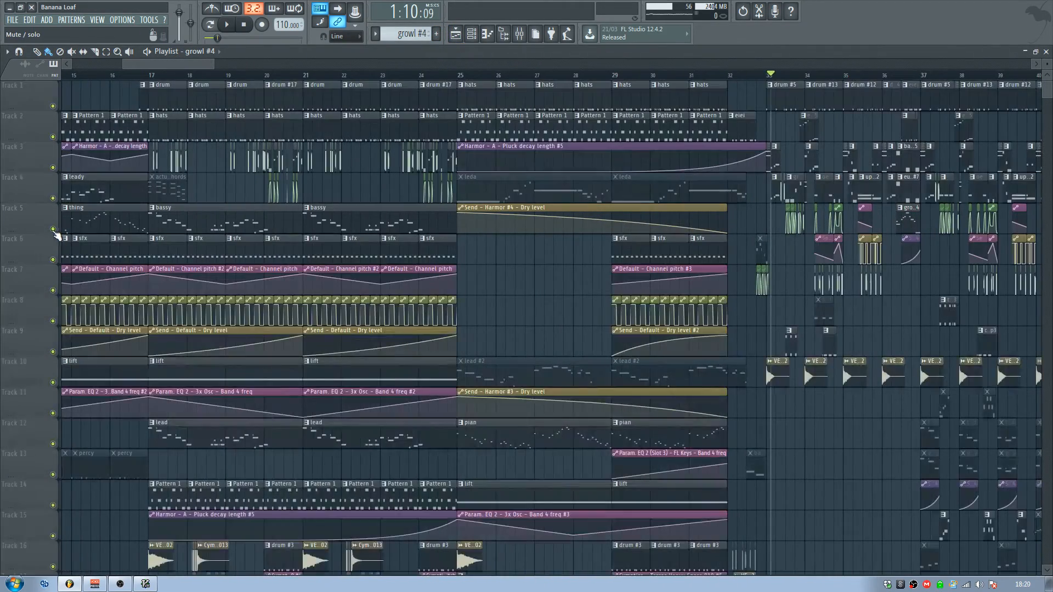
{"action": "scroll", "coordinate": [613, 257], "scroll_direction": "down", "scroll_amount": 3}
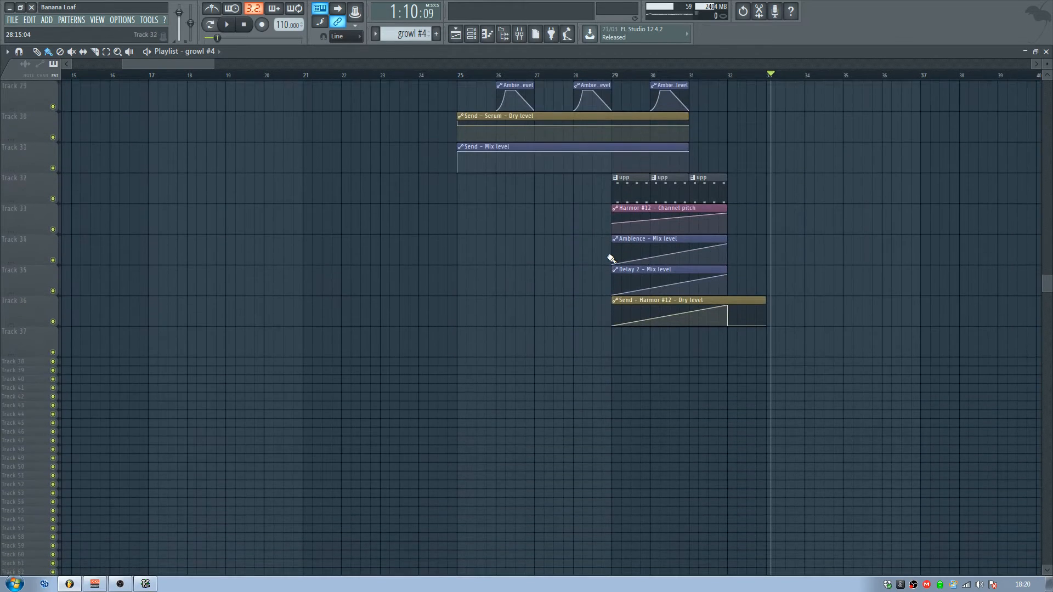
{"action": "scroll", "coordinate": [599, 266], "scroll_direction": "up", "scroll_amount": 3}
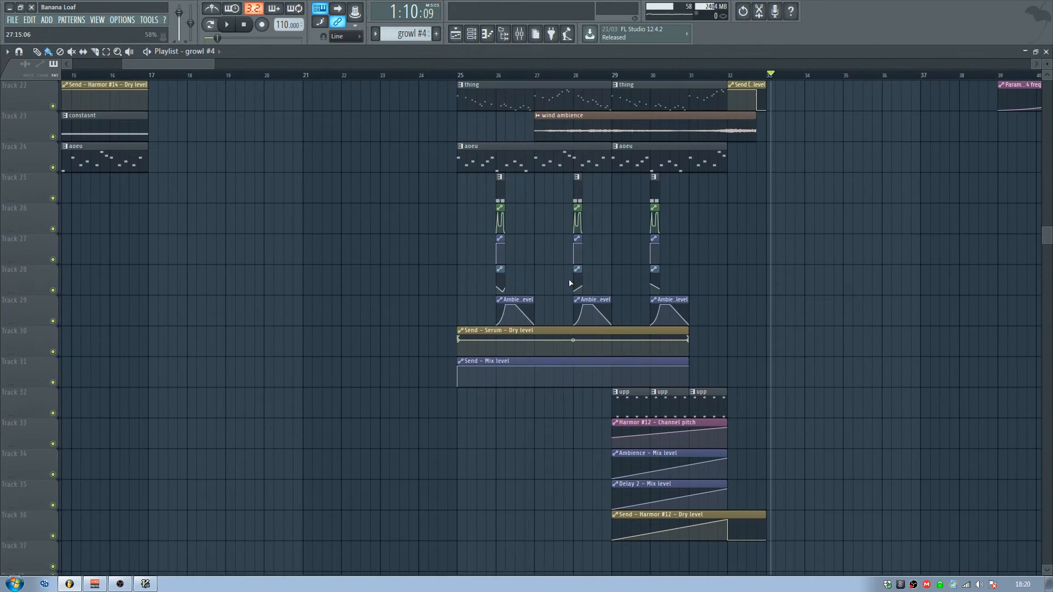
Step: Set the playback position to bar 26 and leave only tracks 25 to 29 with the growl clips enabled
{"action": "left_click", "coordinate": [500, 77]}
{"action": "key", "text": "space"}
{"action": "right_click", "coordinate": [51, 173]}
{"action": "left_click", "coordinate": [43, 209]}
{"action": "right_click", "coordinate": [53, 198]}
{"action": "left_click", "coordinate": [53, 229]}
{"action": "left_click", "coordinate": [54, 260]}
{"action": "left_click", "coordinate": [53, 291]}
{"action": "left_click", "coordinate": [53, 321]}
Step: Play back the isolated growl from bar 26 and examine the growl #4 pattern with its automation clips up close
{"action": "key", "text": "space"}
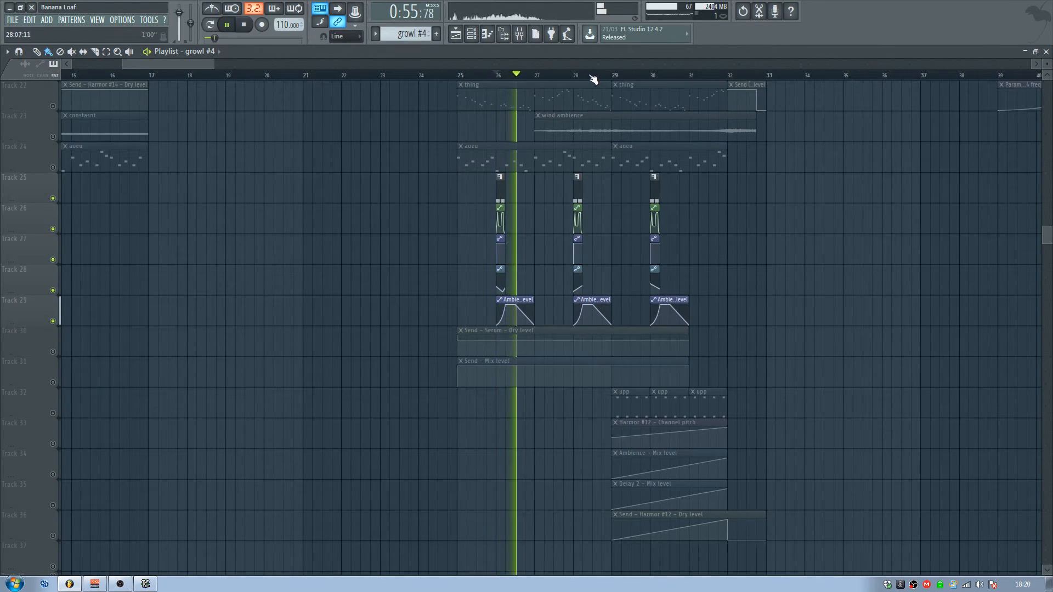
{"action": "scroll", "coordinate": [538, 216], "scroll_direction": "up", "scroll_amount": 1}
{"action": "key", "text": "space"}
{"action": "left_click", "coordinate": [497, 76]}
{"action": "scroll", "coordinate": [498, 76], "scroll_direction": "up", "scroll_amount": 6}
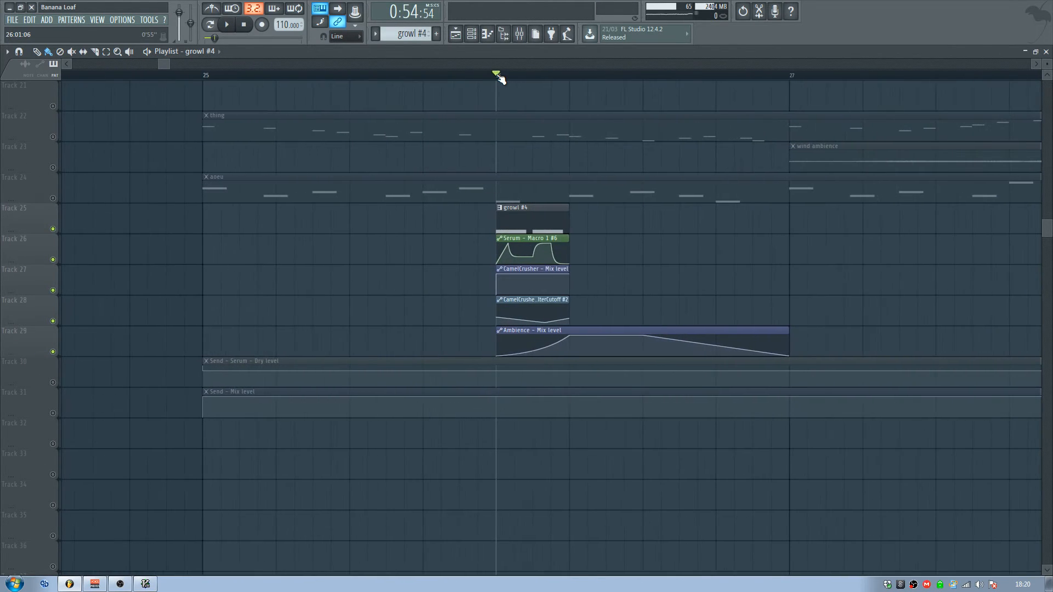
Step: Open the second CamelCrusher on the Serum mixer channel and play back the growl with its Annihilate settings in view
{"action": "left_click", "coordinate": [520, 34]}
{"action": "left_click_drag", "start_coordinate": [662, 205], "coordinate": [632, 288]}
{"action": "left_click", "coordinate": [800, 357]}
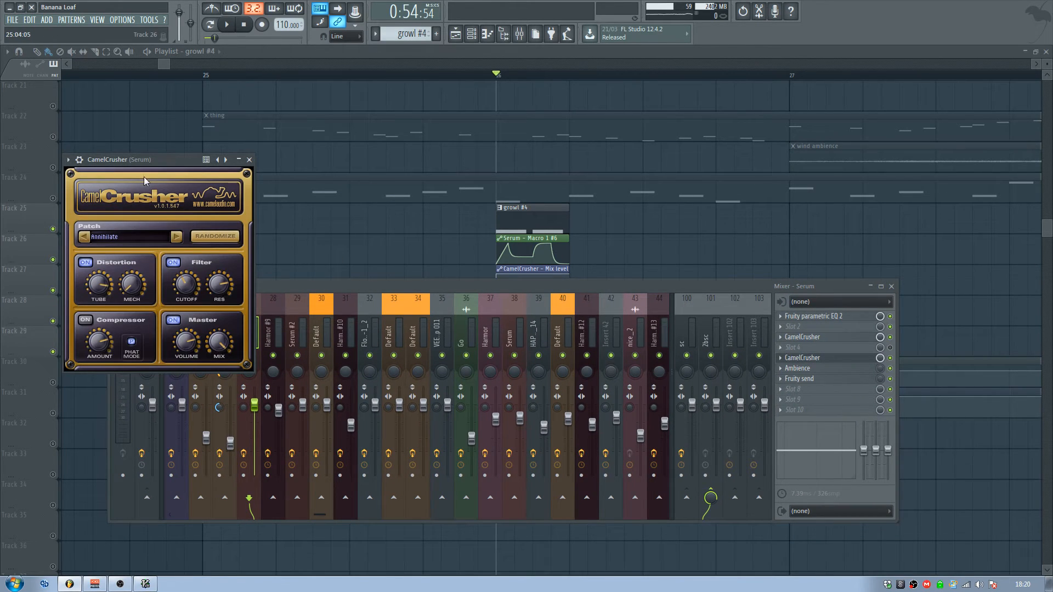
{"action": "left_click_drag", "start_coordinate": [143, 162], "coordinate": [698, 127]}
{"action": "key", "text": "space"}
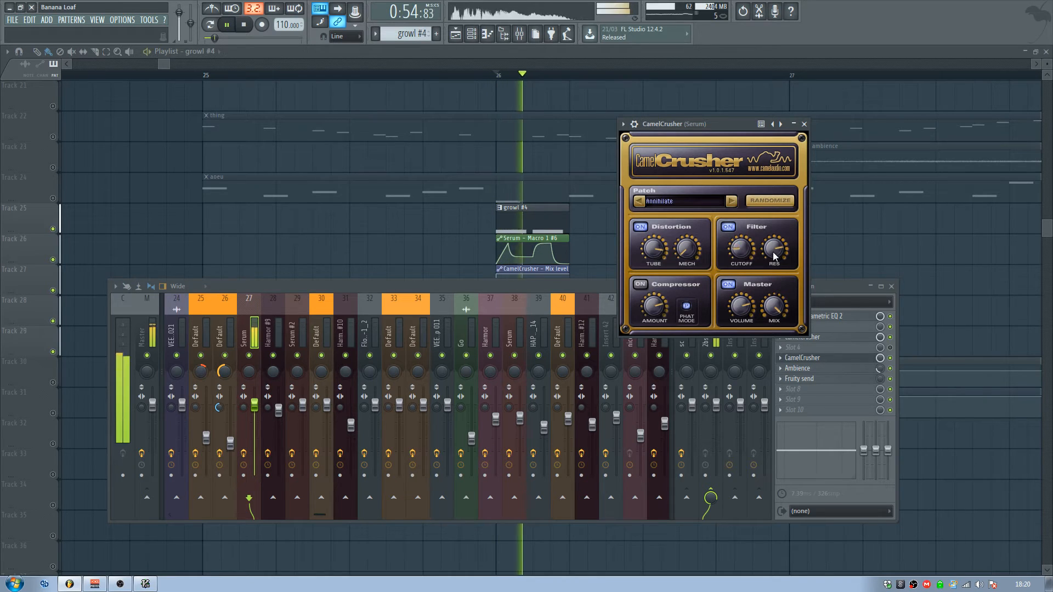
{"action": "key", "text": "space"}
Step: Move the mixer and CamelCrusher windows clear of the growl automation clips and replay the growl from bar 26
{"action": "left_click", "coordinate": [592, 287]}
{"action": "left_click_drag", "start_coordinate": [592, 286], "coordinate": [742, 379]}
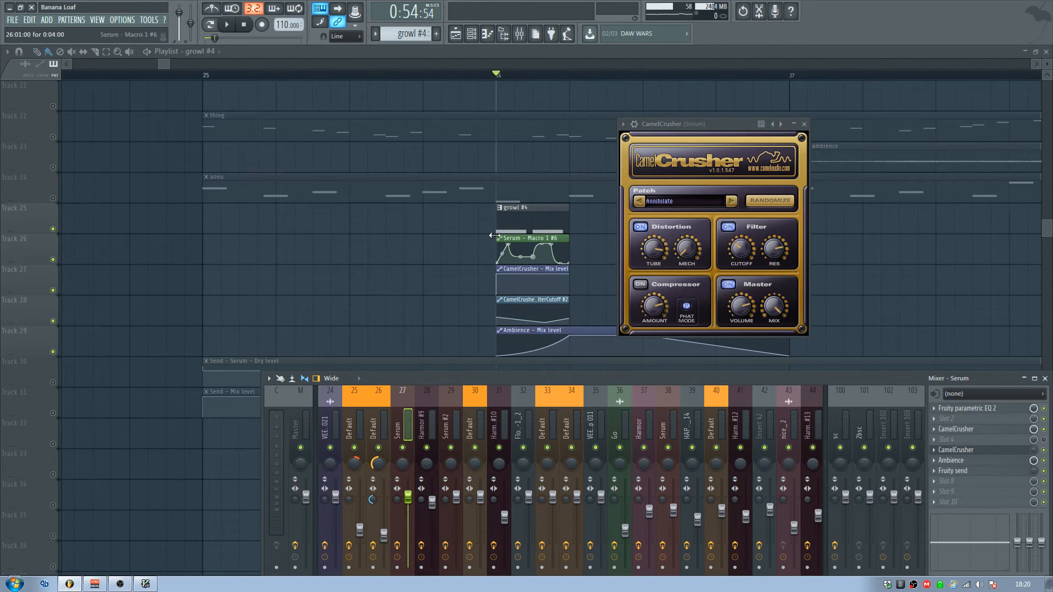
{"action": "key", "text": "space"}
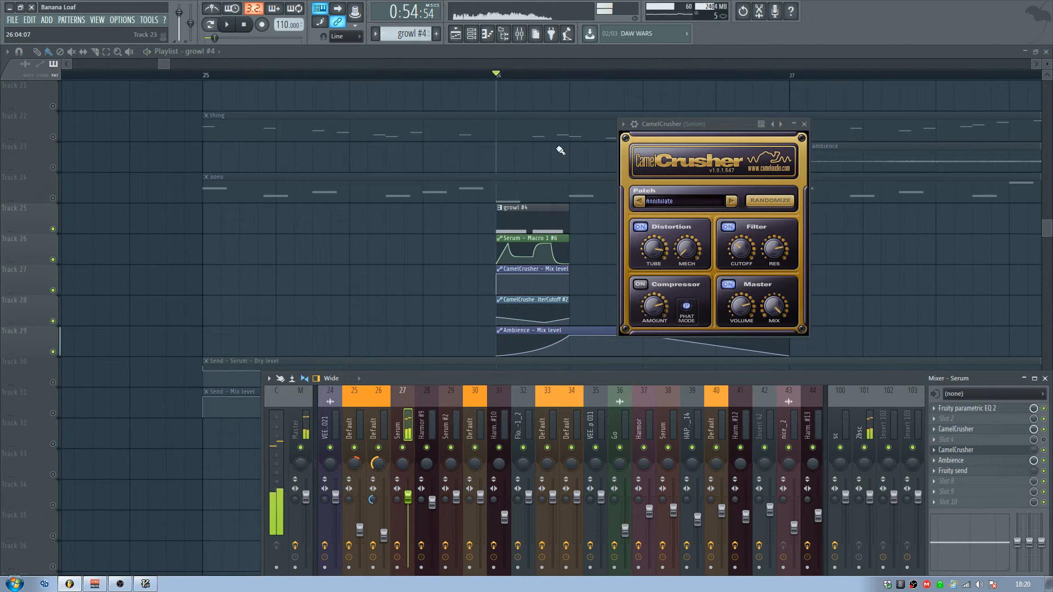
{"action": "left_click_drag", "start_coordinate": [686, 126], "coordinate": [650, 149]}
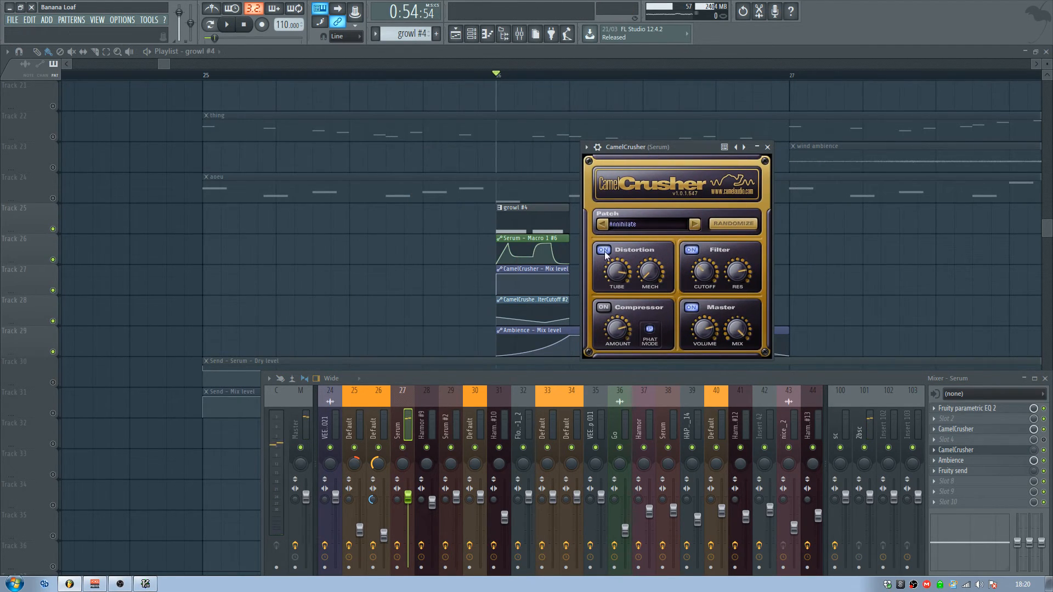
{"action": "key", "text": "space"}
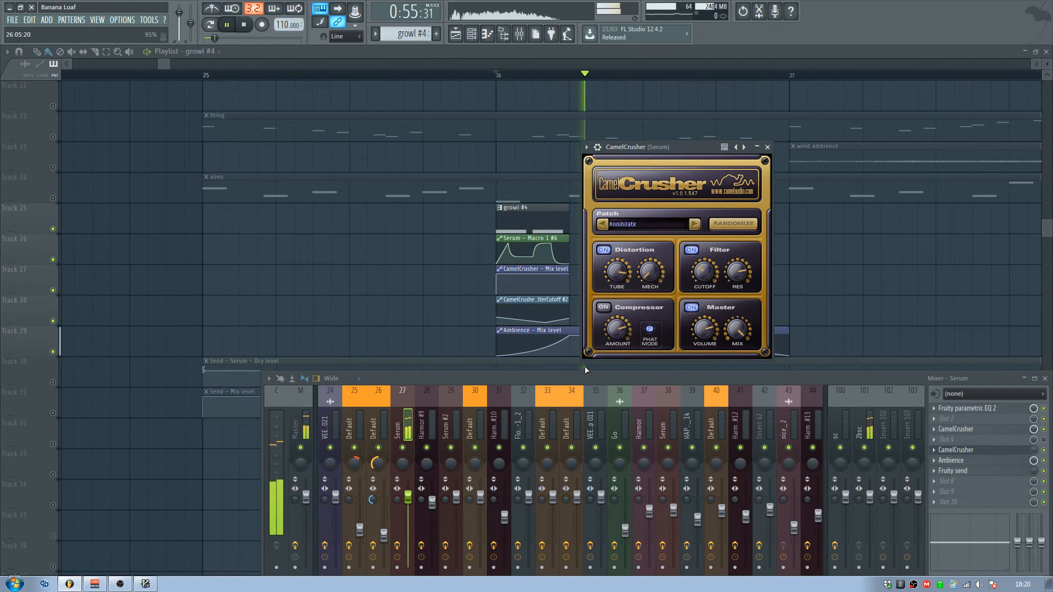
{"action": "key", "text": "space"}
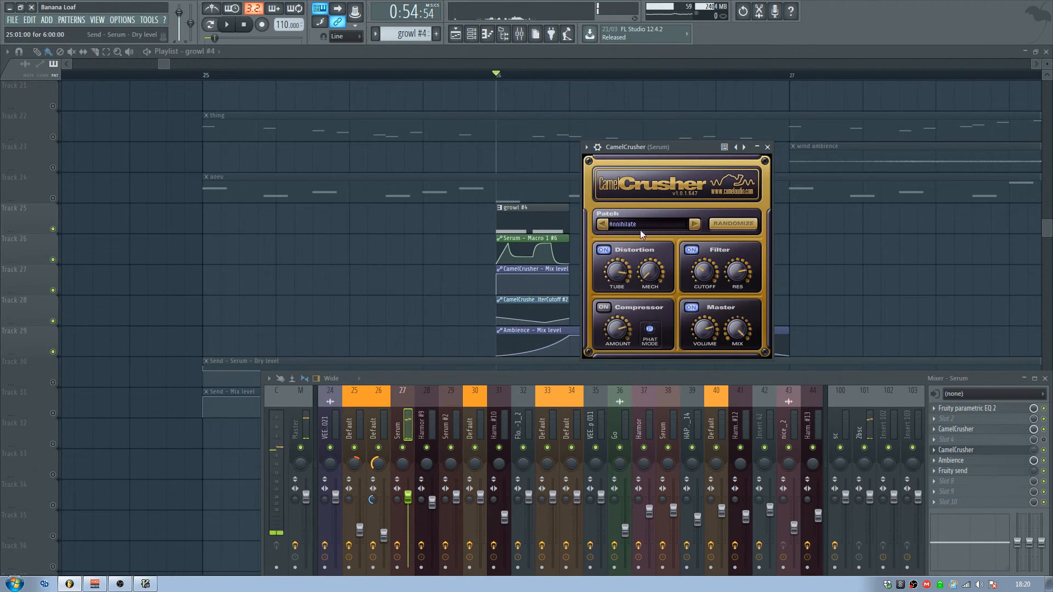
Step: Close CamelCrusher, open the Ambience reverb on the Serum channel and play back the growl with its settings in view
{"action": "left_click_drag", "start_coordinate": [674, 145], "coordinate": [689, 127]}
{"action": "left_click", "coordinate": [782, 130]}
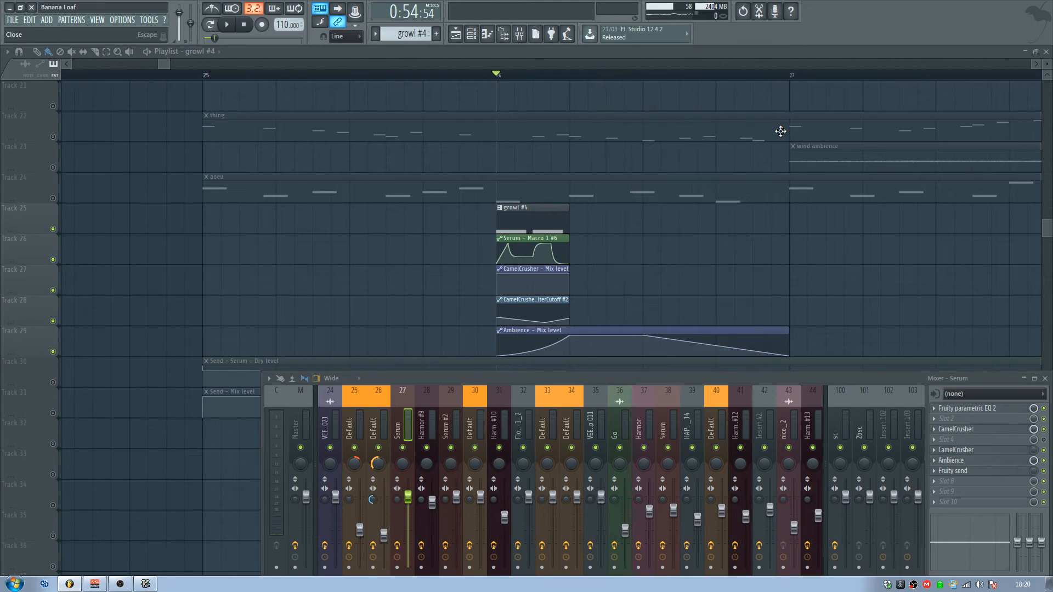
{"action": "left_click", "coordinate": [964, 465]}
{"action": "key", "text": "space"}
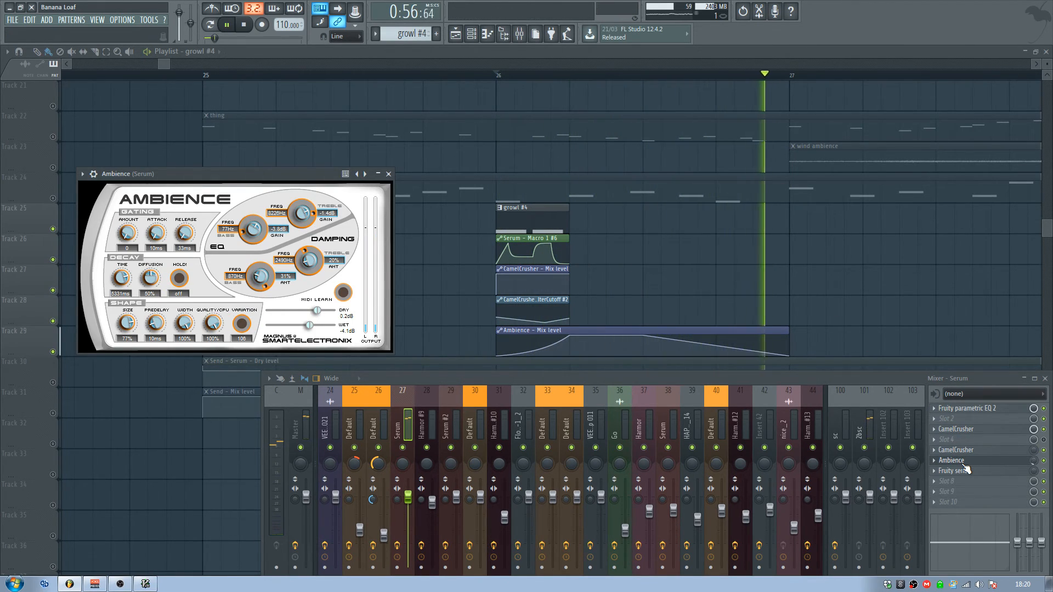
{"action": "key", "text": "space"}
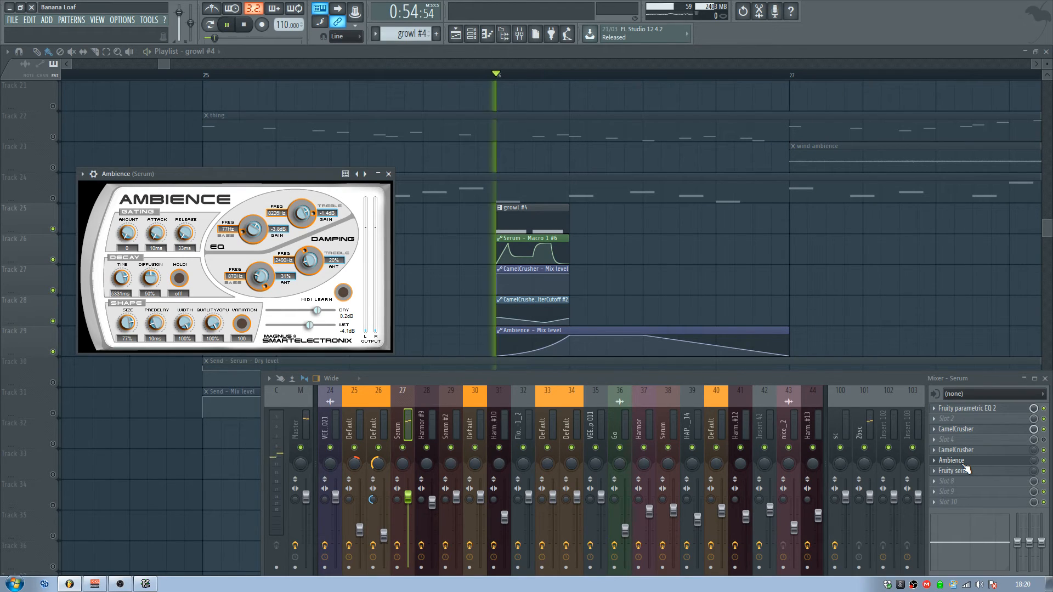
{"action": "key", "text": "space"}
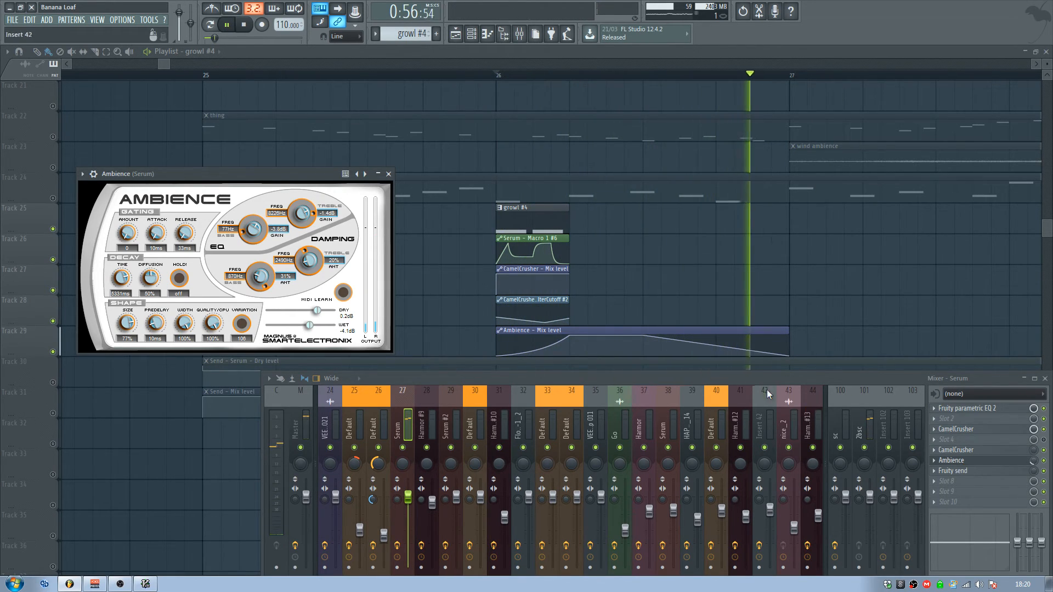
Step: Close Ambience, show the Fruity send on the Serum channel, and close both the mixer and the send window
{"action": "left_click", "coordinate": [388, 174]}
{"action": "left_click_drag", "start_coordinate": [694, 381], "coordinate": [511, 193]}
{"action": "key", "text": "space"}
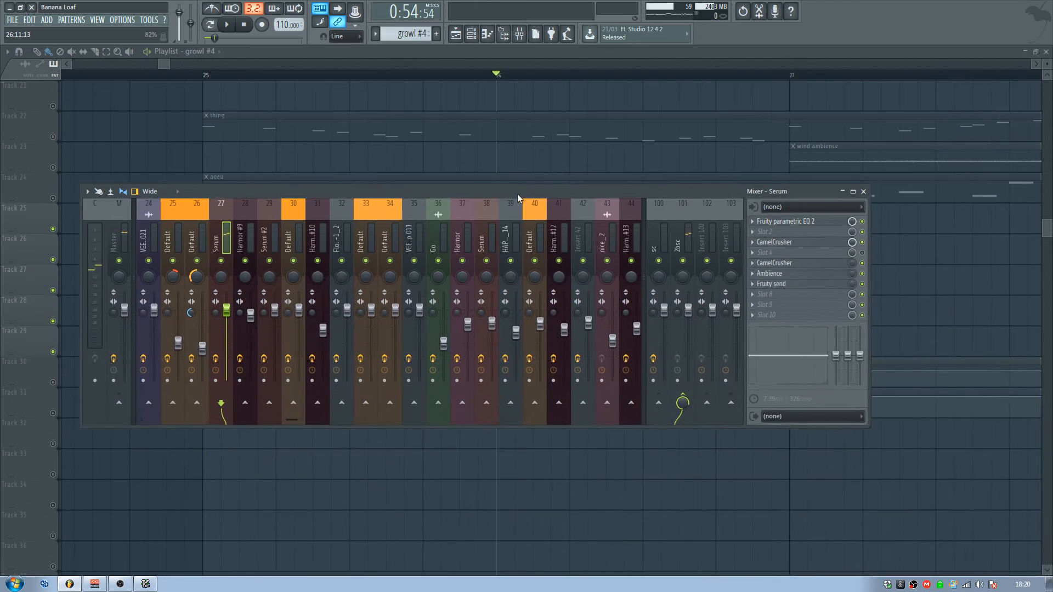
{"action": "left_click", "coordinate": [815, 284]}
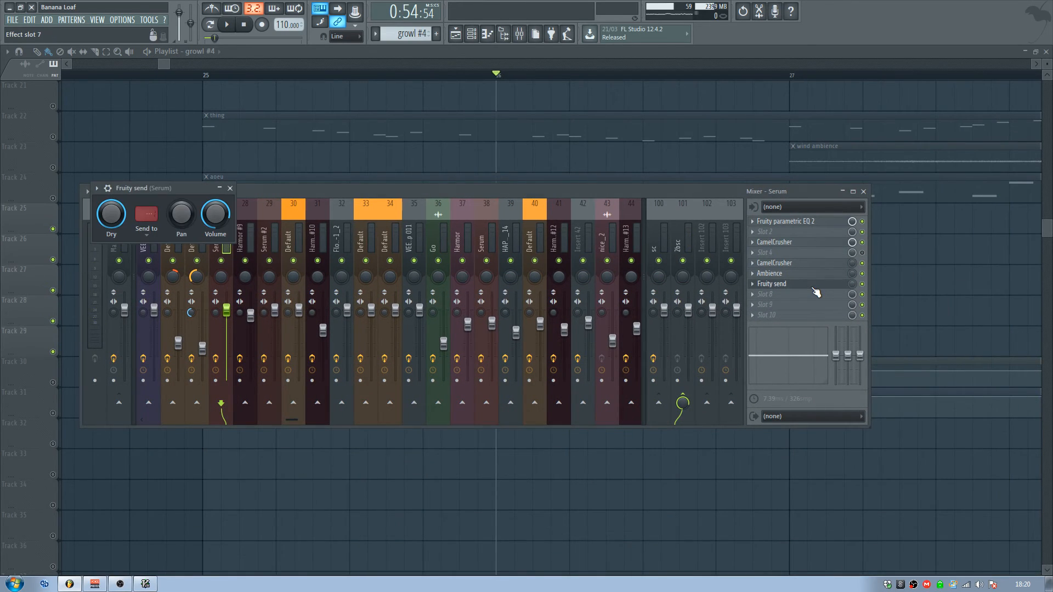
{"action": "left_click", "coordinate": [863, 191]}
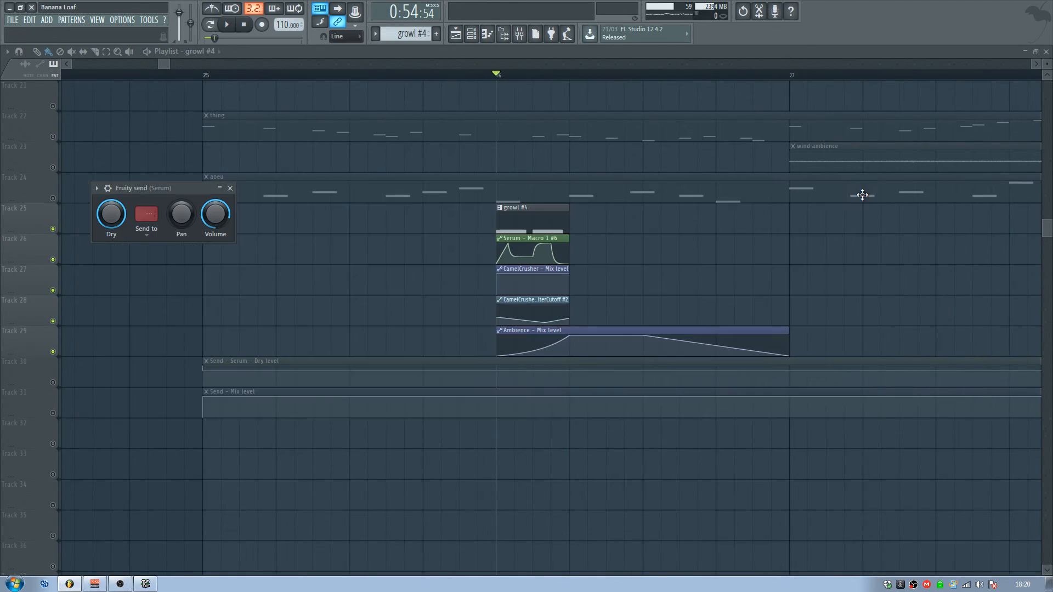
{"action": "left_click", "coordinate": [230, 189]}
Step: Enable the Serum send dry level and send mix level automation on tracks 30 and 31, and play back the growl with them
{"action": "scroll", "coordinate": [310, 78], "scroll_direction": "down", "scroll_amount": 2}
{"action": "scroll", "coordinate": [217, 305], "scroll_direction": "down", "scroll_amount": 3}
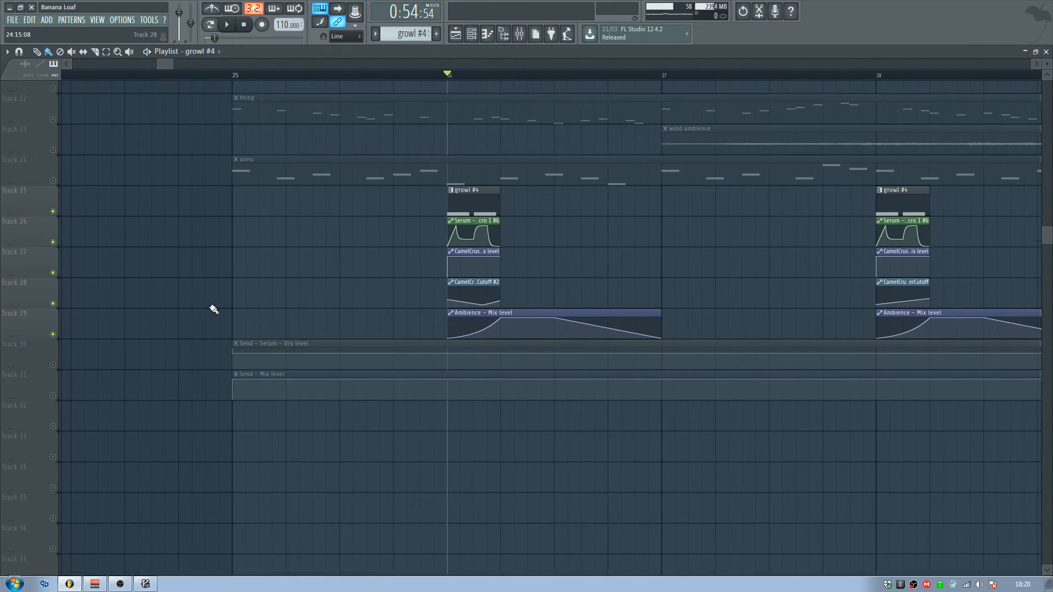
{"action": "left_click", "coordinate": [53, 291]}
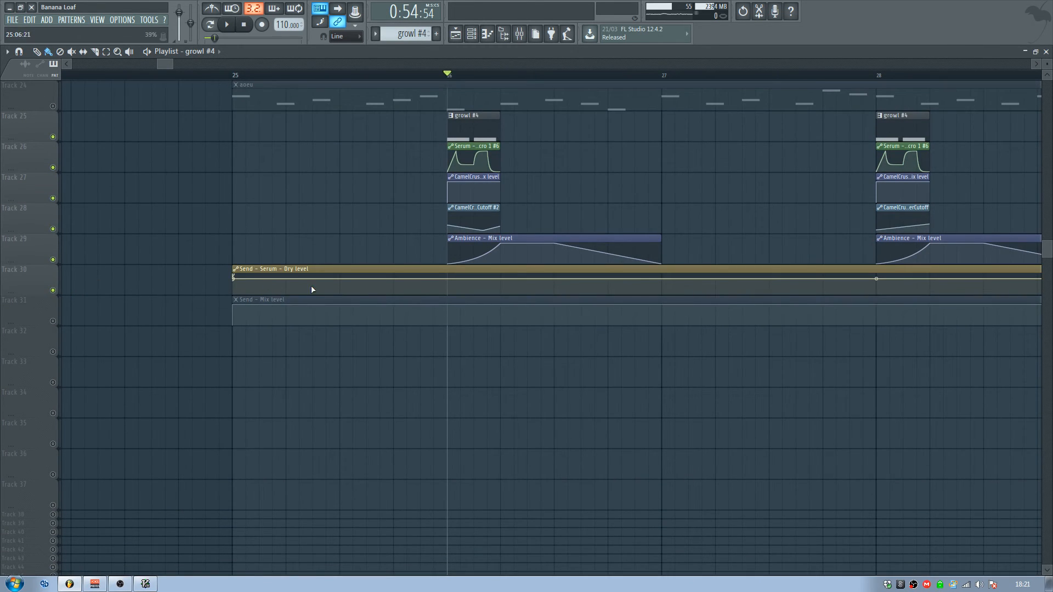
{"action": "key", "text": "space"}
{"action": "key", "text": "space"}
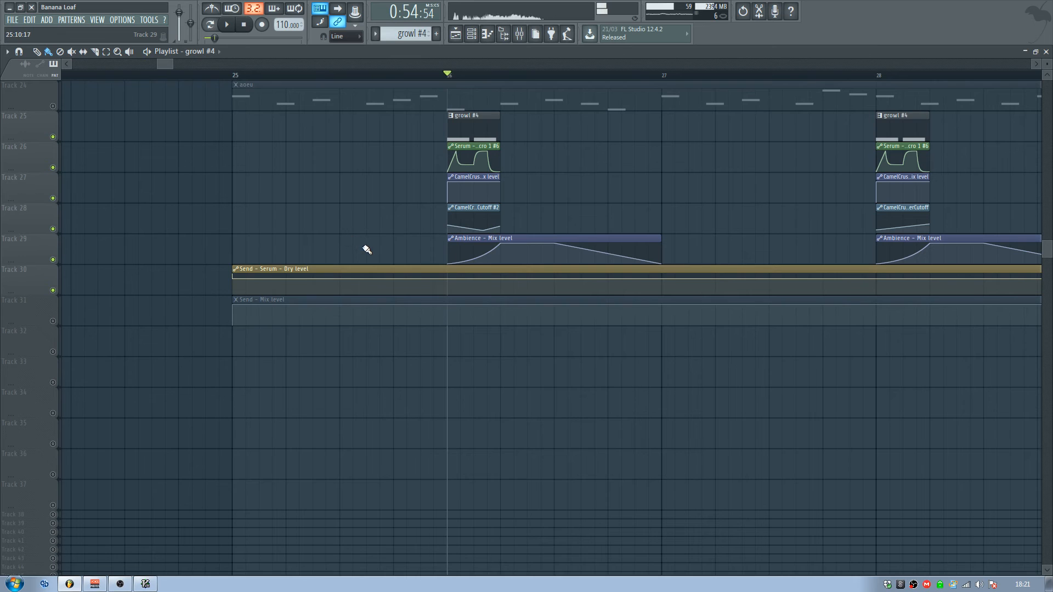
{"action": "scroll", "coordinate": [340, 81], "scroll_direction": "down", "scroll_amount": 3}
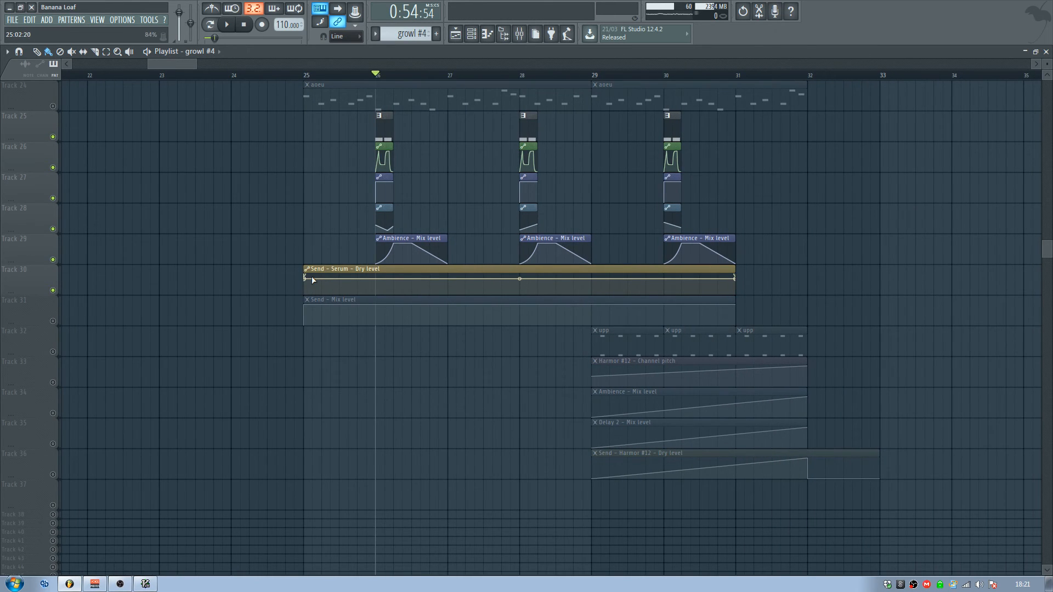
{"action": "left_click", "coordinate": [53, 320]}
{"action": "key", "text": "space"}
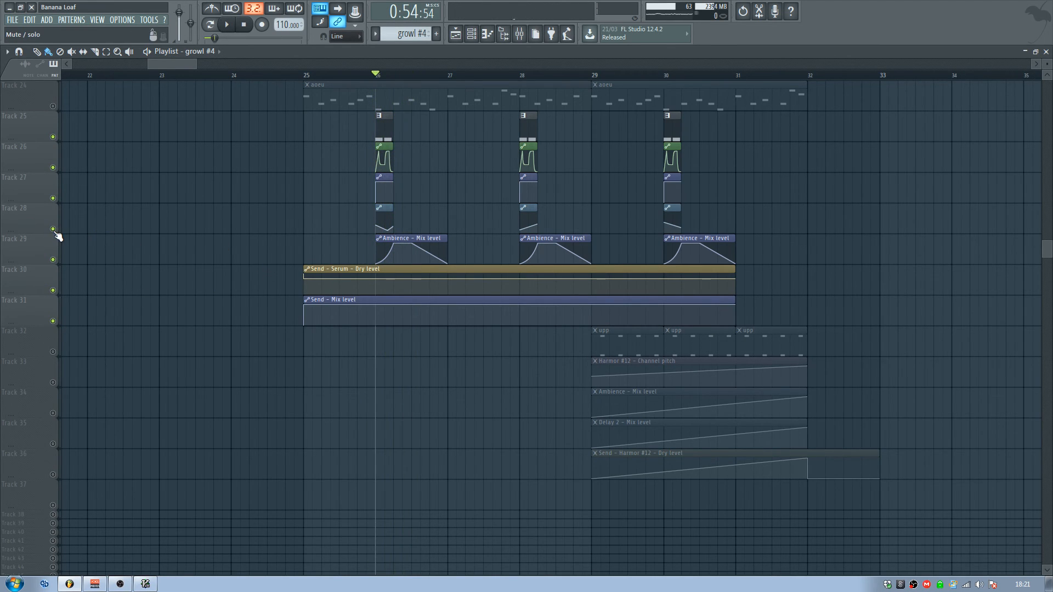
Step: Enable all Playlist tracks, find the growl #8 section at bar 84 and play back from just before it
{"action": "scroll", "coordinate": [148, 247], "scroll_direction": "up", "scroll_amount": 5}
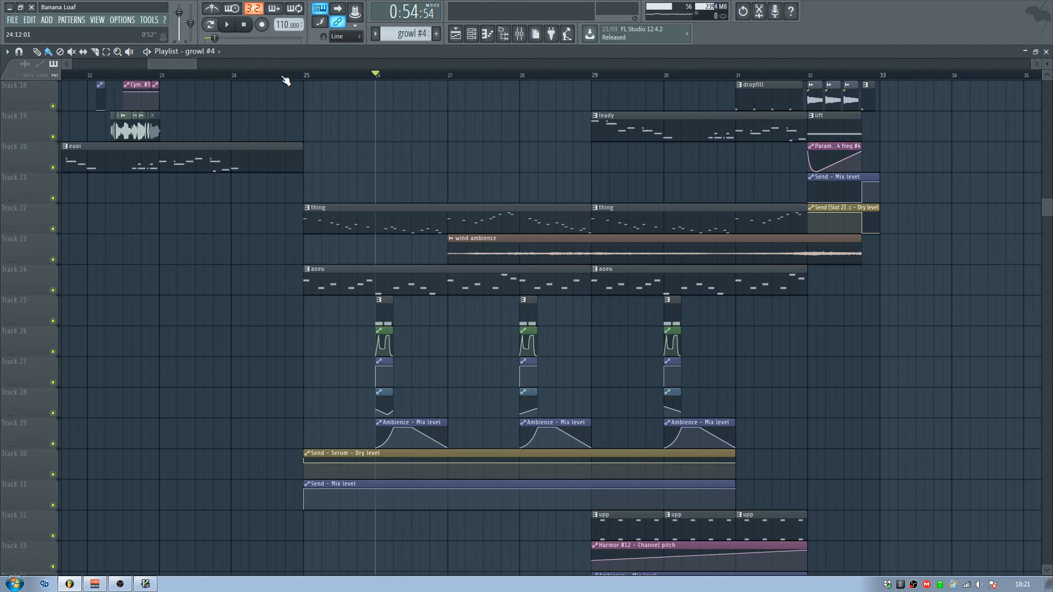
{"action": "scroll", "coordinate": [285, 80], "scroll_direction": "down", "scroll_amount": 4}
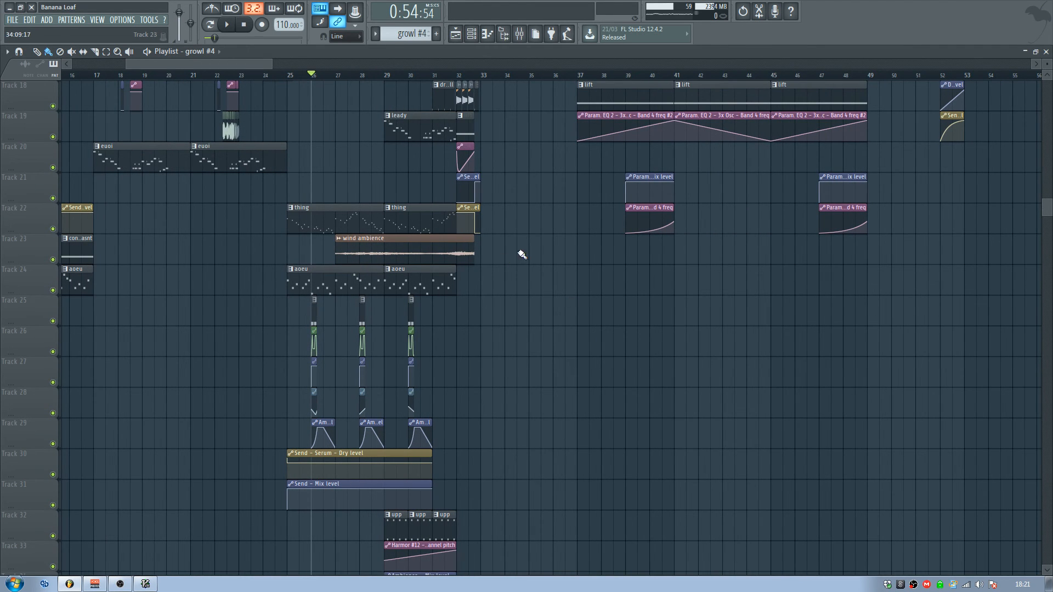
{"action": "left_click_drag", "start_coordinate": [213, 64], "coordinate": [375, 64]}
{"action": "scroll", "coordinate": [663, 198], "scroll_direction": "up", "scroll_amount": 17}
{"action": "scroll", "coordinate": [410, 218], "scroll_direction": "down", "scroll_amount": 3}
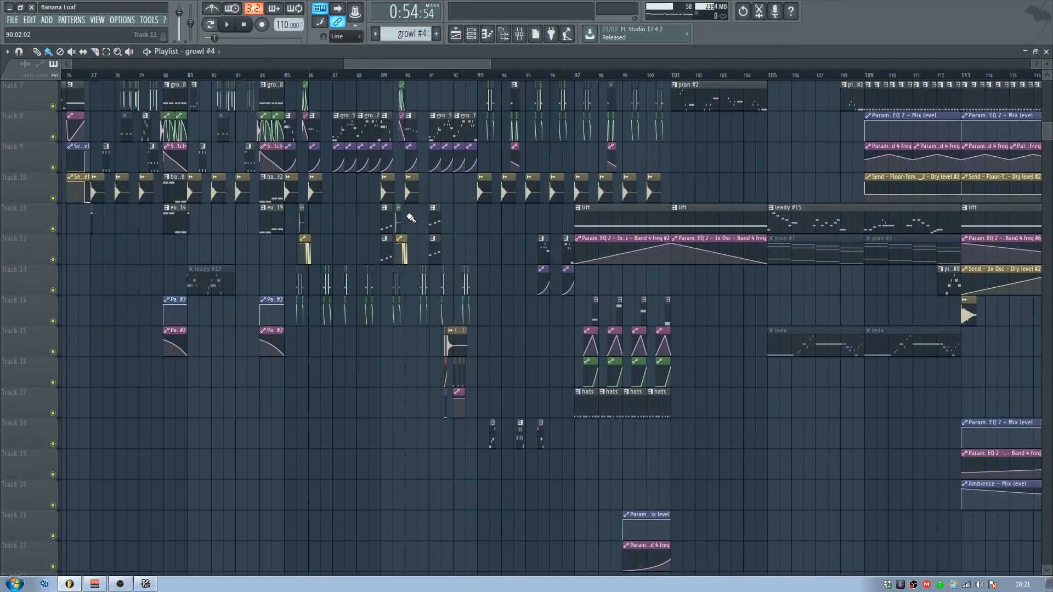
{"action": "left_click_drag", "start_coordinate": [402, 65], "coordinate": [360, 65]}
{"action": "scroll", "coordinate": [439, 211], "scroll_direction": "up", "scroll_amount": 2}
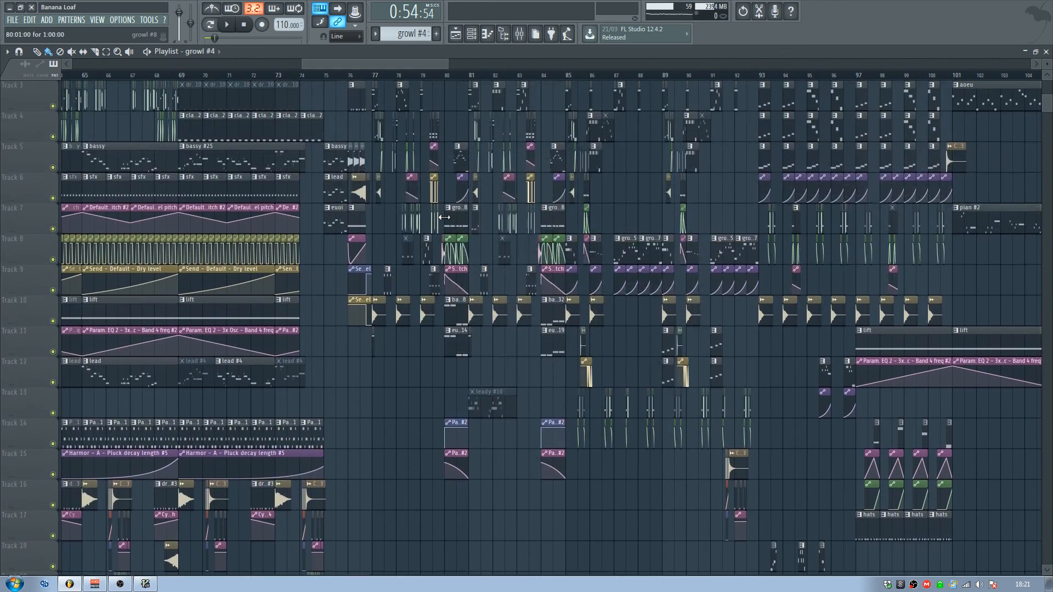
{"action": "scroll", "coordinate": [539, 76], "scroll_direction": "up", "scroll_amount": 8}
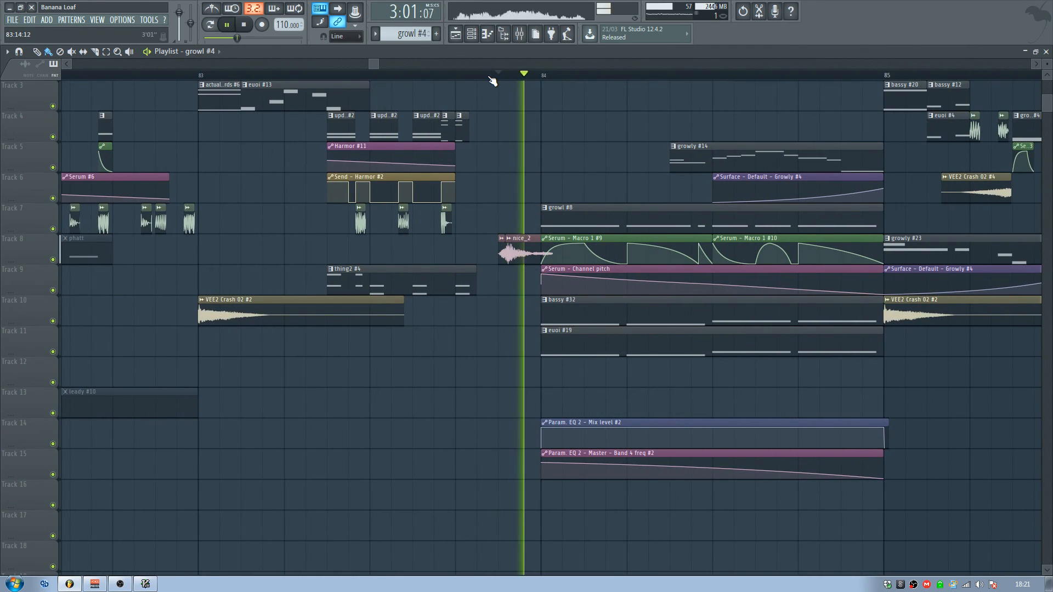
{"action": "scroll", "coordinate": [395, 77], "scroll_direction": "down", "scroll_amount": 6}
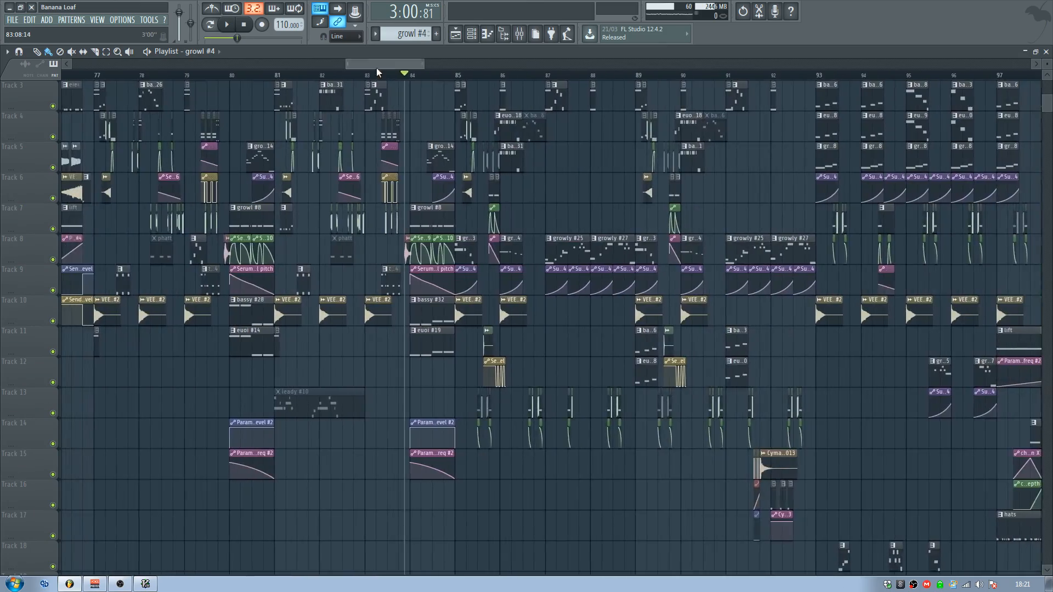